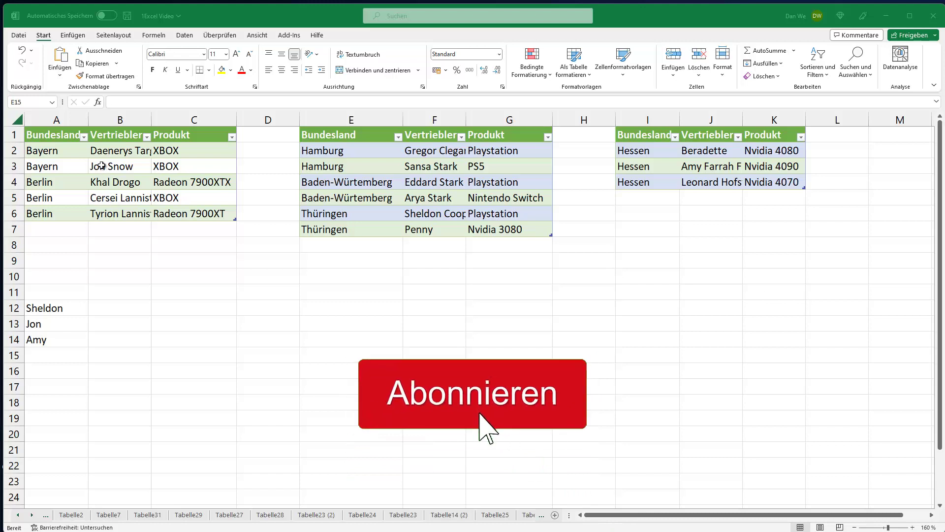
drag(49, 137, 216, 213)
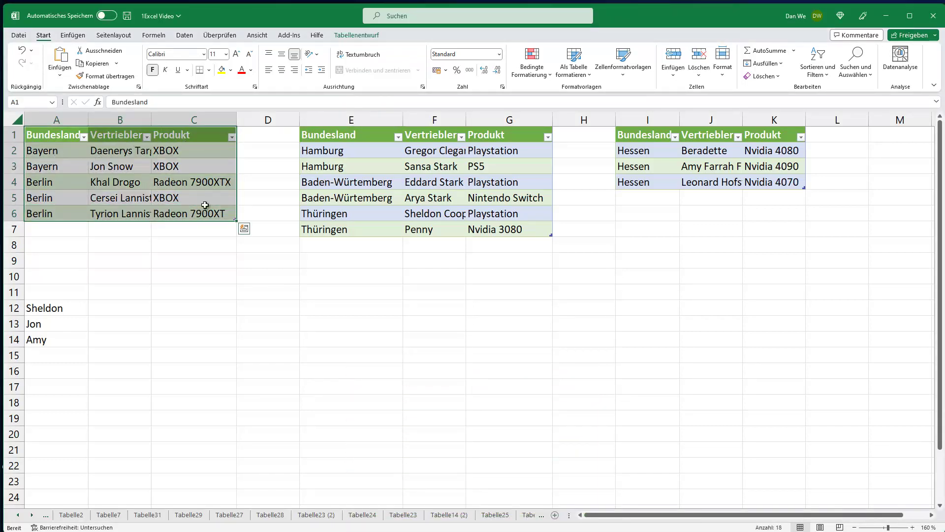
click(517, 193)
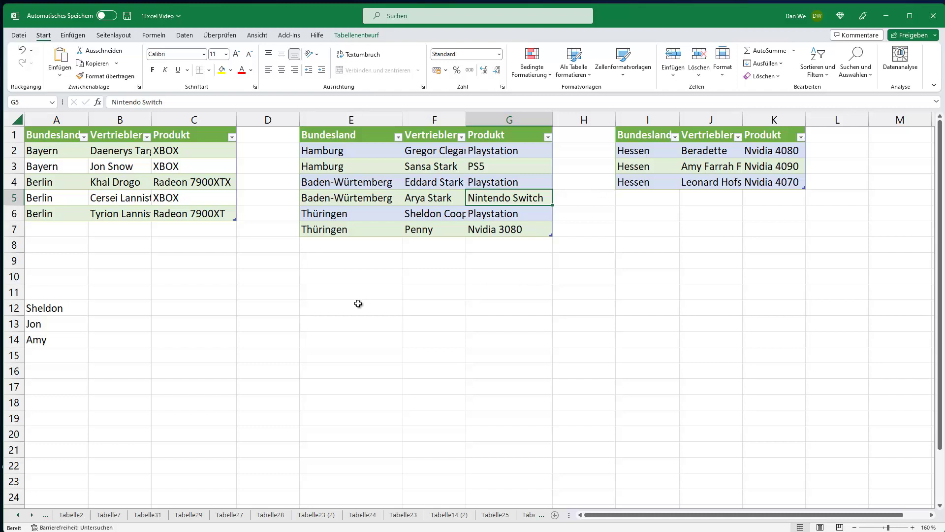
Step: Start a VSTAPELN formula in cell E13 with the first table's data rows, without headers (Tabelle19), as the first array
click(317, 324)
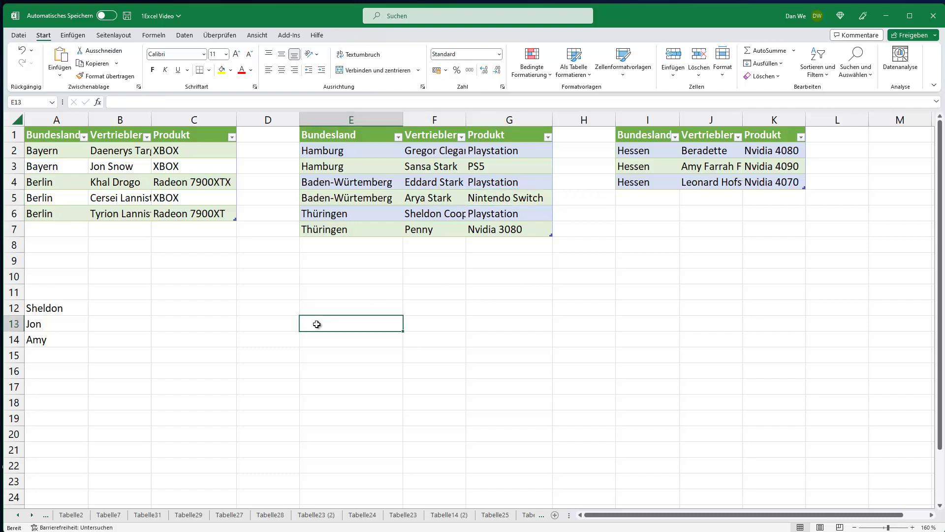
text(=VS)
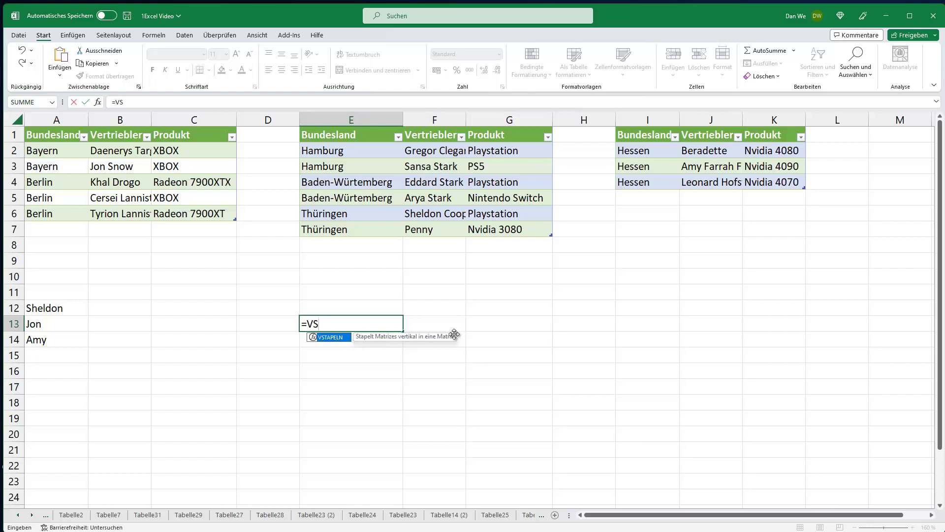
key(Tab)
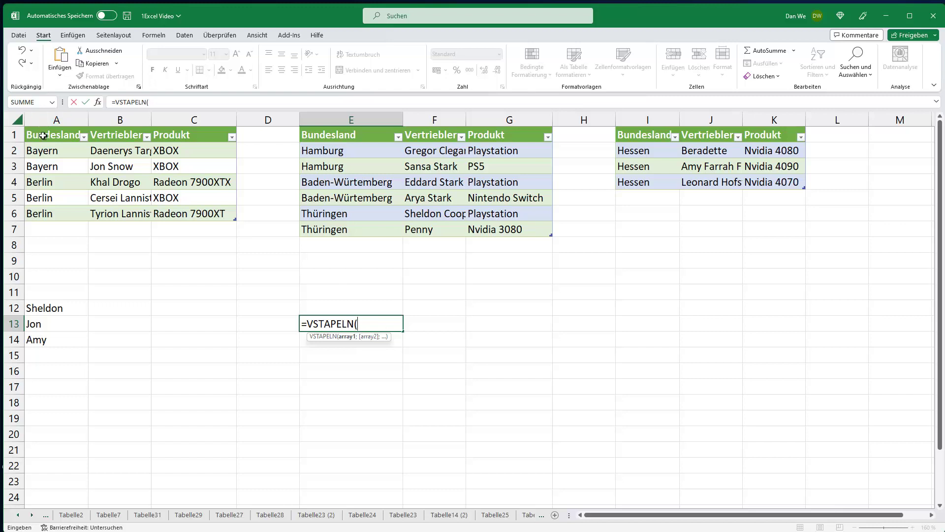
drag(42, 138, 249, 227)
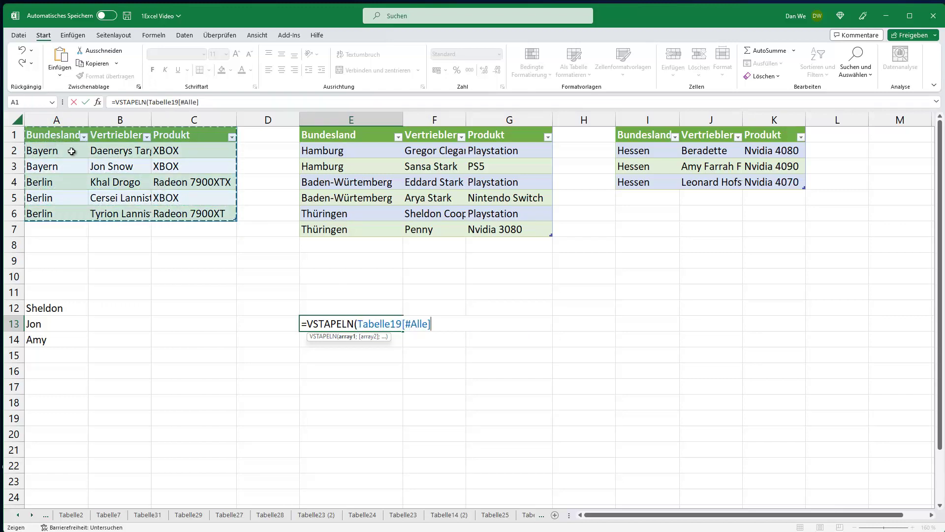
click(43, 149)
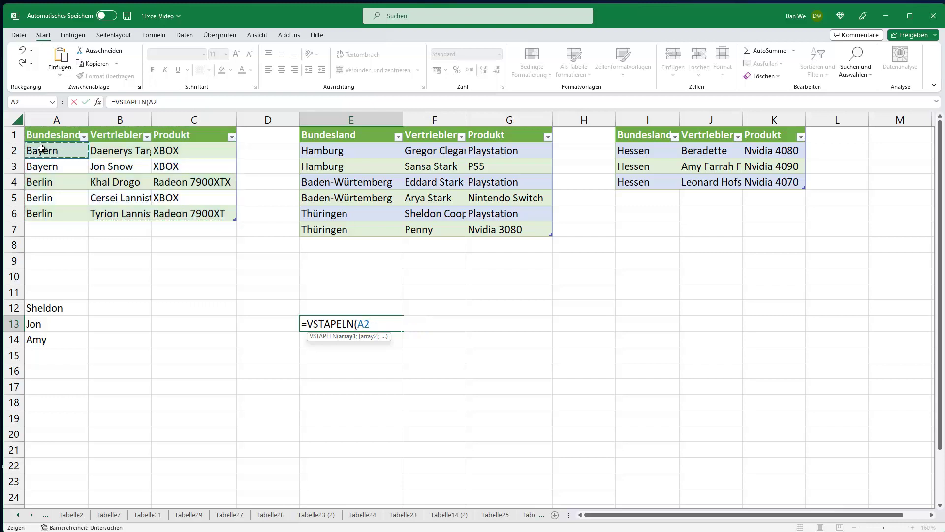
drag(42, 149, 200, 211)
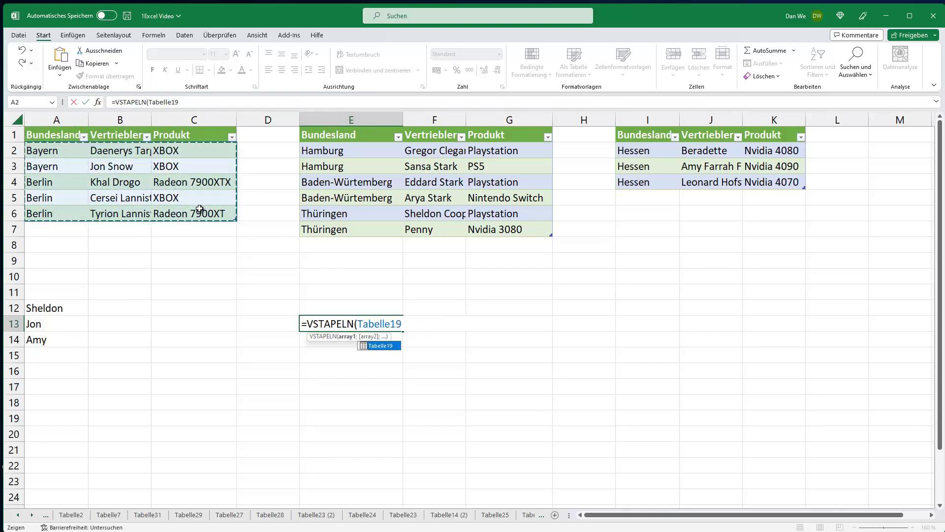
Step: Add the data rows of Tabelle21 and Tabelle22 as second and third arrays and complete the VSTAPELN formula in E13
text(;)
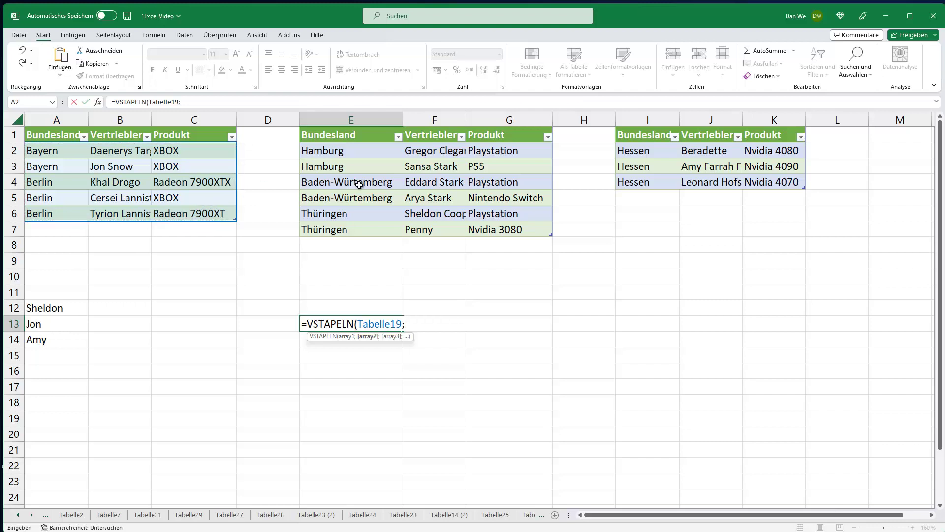
drag(341, 150, 505, 226)
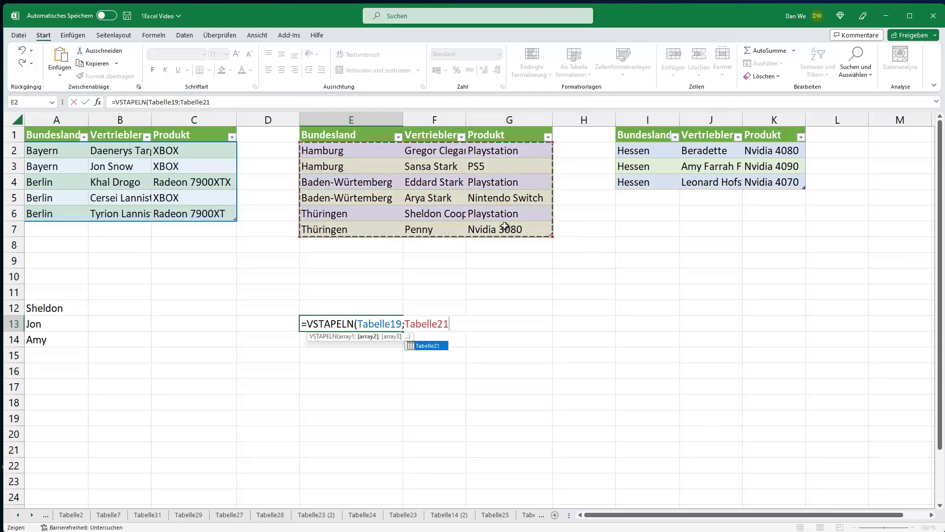
text(;)
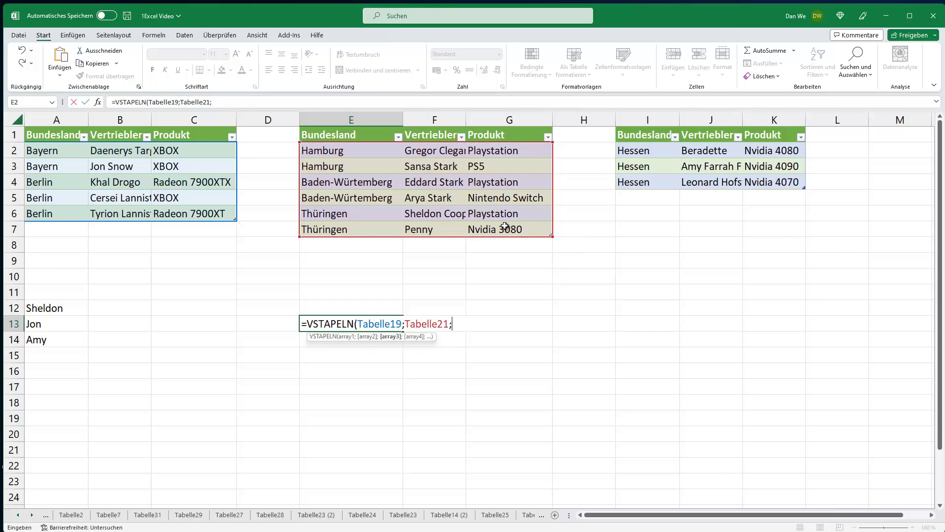
drag(640, 150, 768, 181)
text())
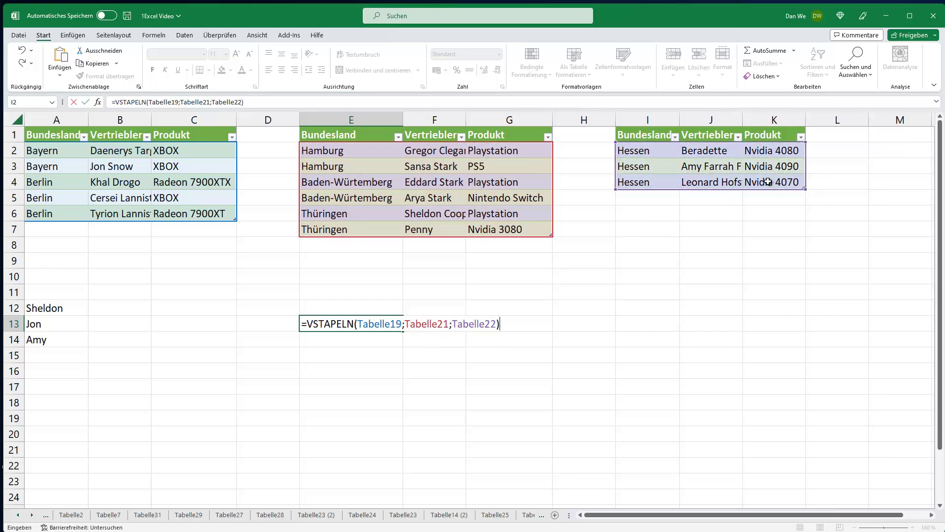
key(Return)
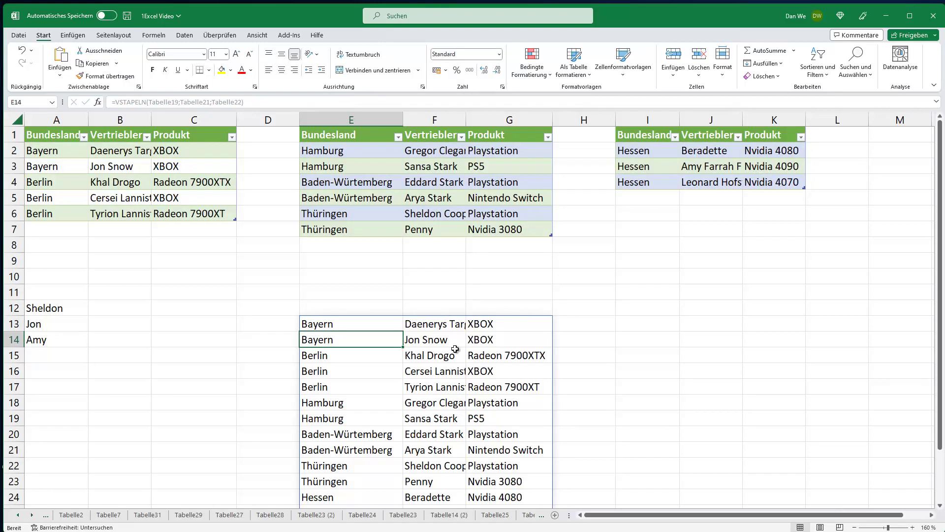
Step: Fit the width of column F to its contents and check the stacked list against the source tables
double_click(466, 120)
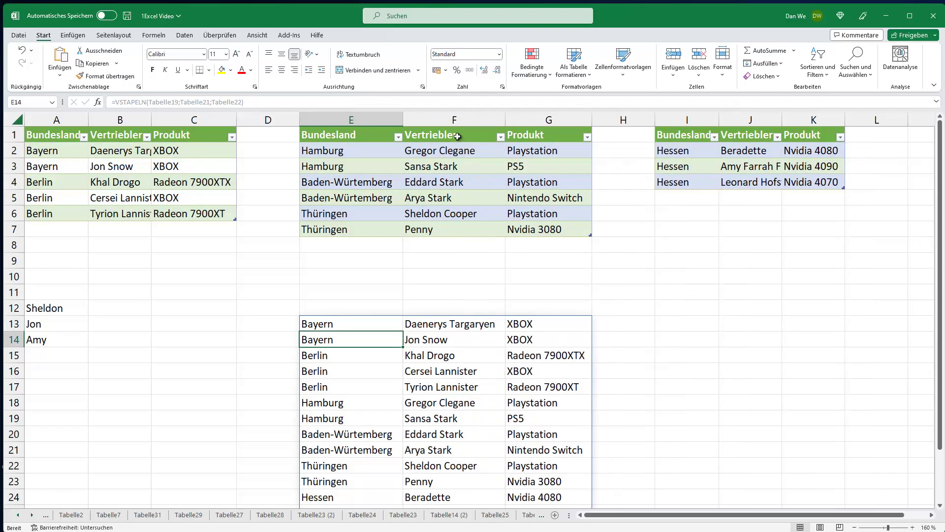
scroll(448, 289, down, 2)
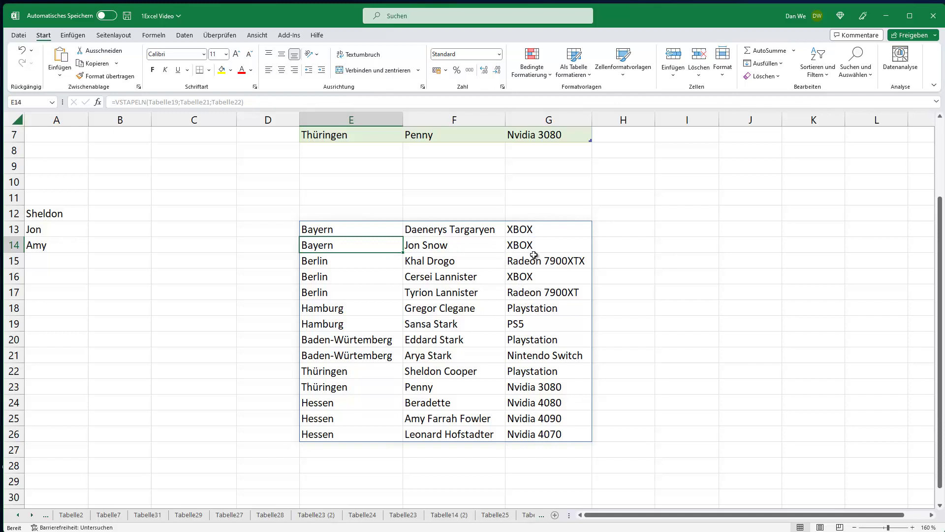
scroll(573, 326, up, 1)
scroll(573, 326, up, 2)
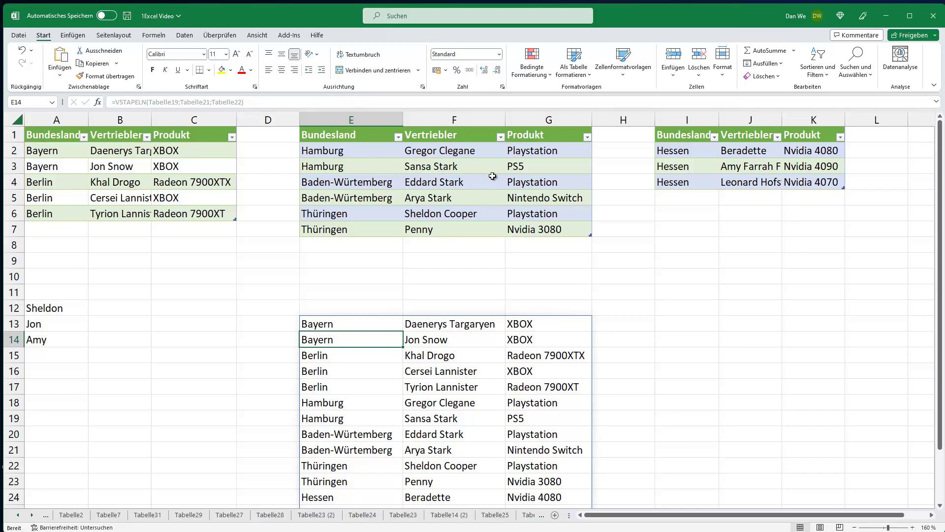
scroll(499, 177, down, 2)
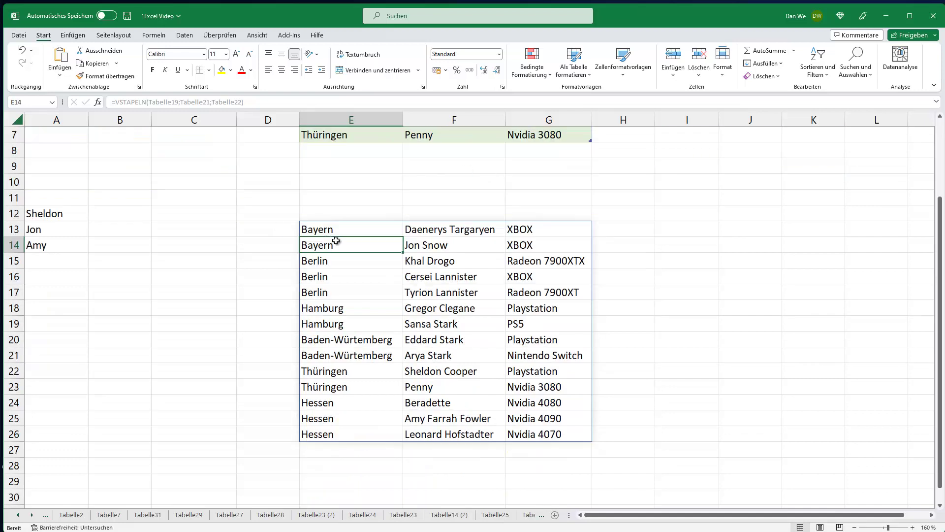
scroll(336, 241, up, 1)
scroll(336, 240, up, 2)
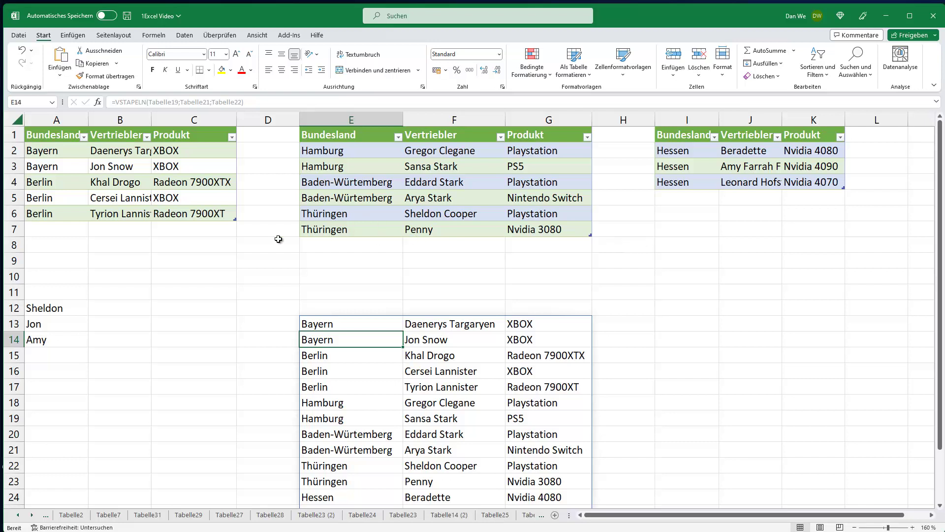
Step: Examine the search names in A12:A14 and compare them with the first two columns of the stacked list
click(49, 310)
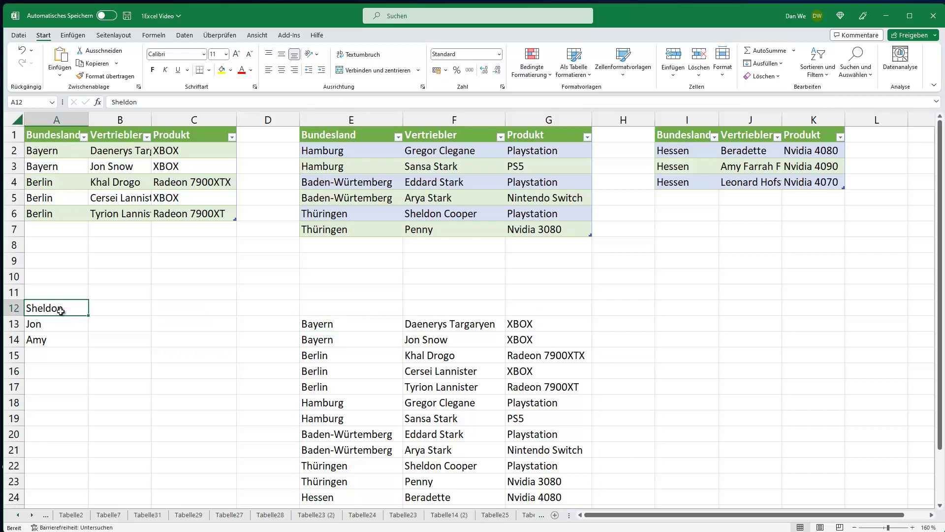
click(67, 326)
click(60, 339)
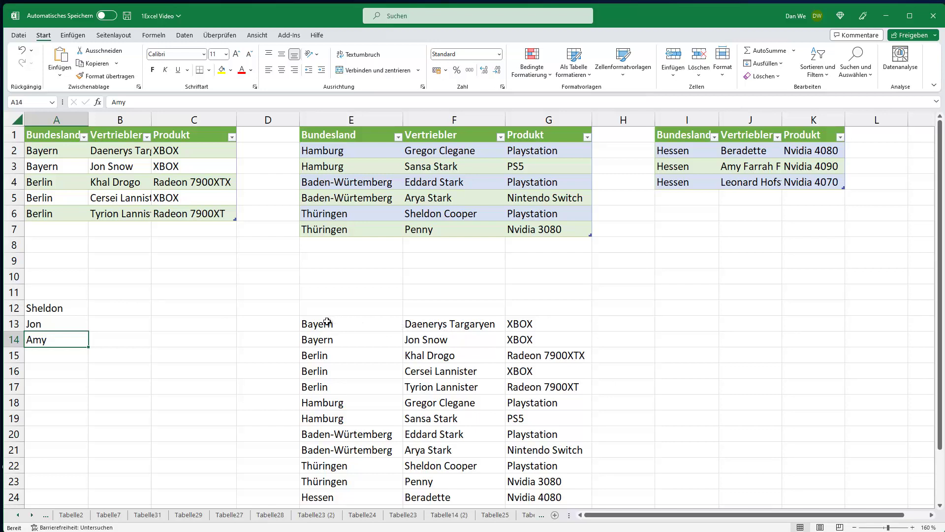
drag(446, 320, 445, 444)
drag(320, 325, 343, 402)
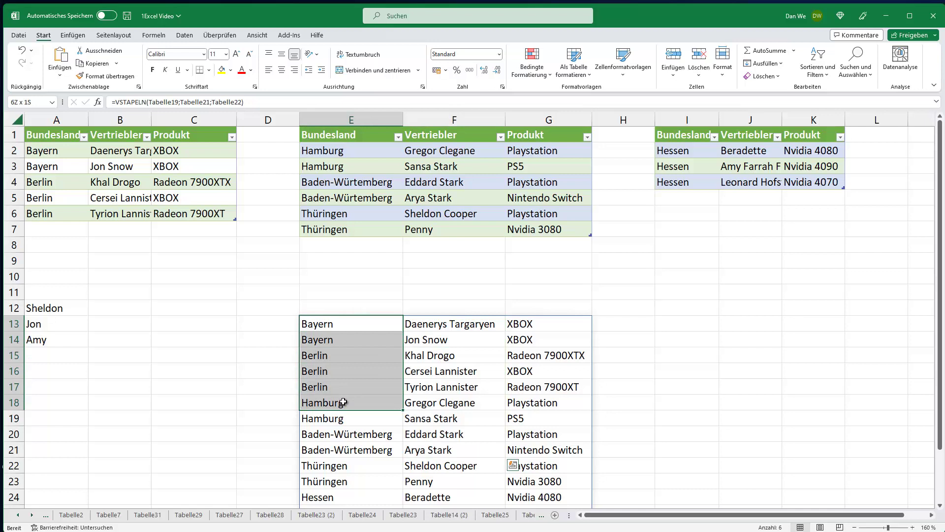
Step: Replace all arguments of the VSTAPELN formula in E13 with the Vertriebler and Produkt columns of Tabelle19
double_click(432, 325)
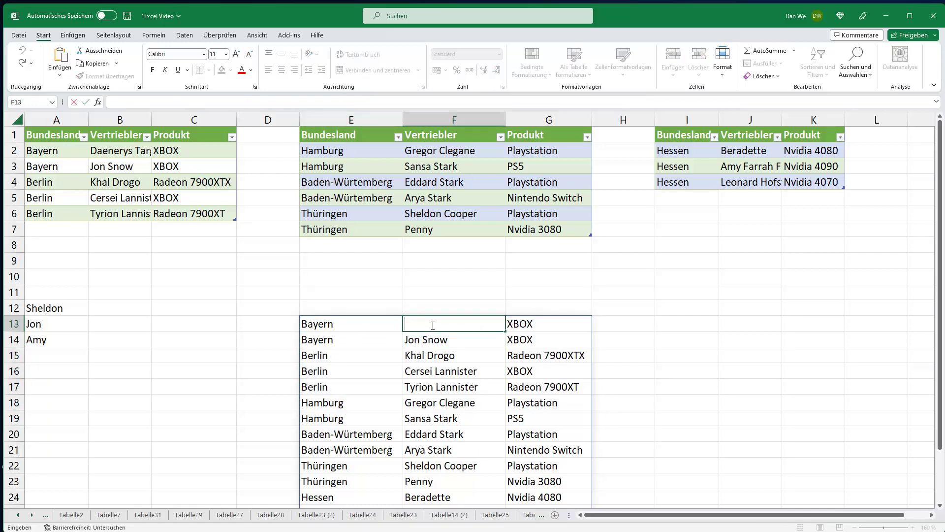
double_click(348, 324)
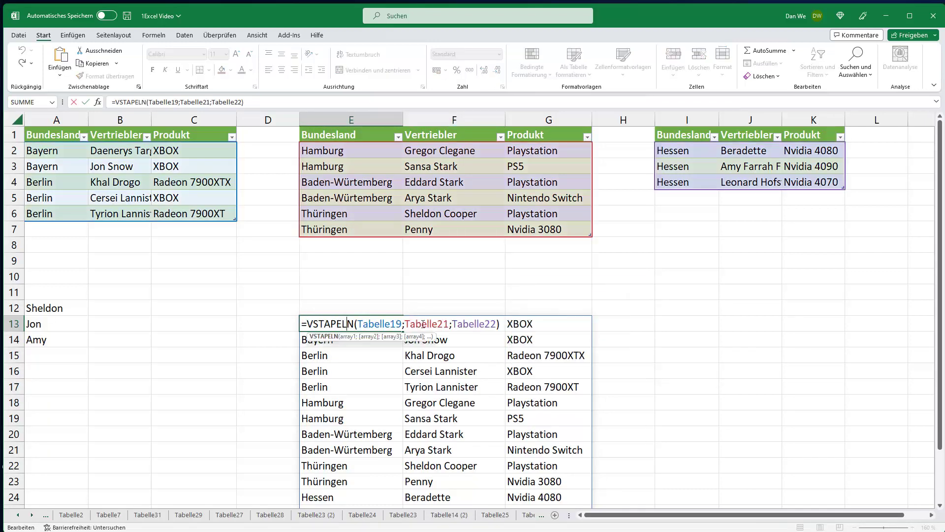
drag(367, 322, 494, 330)
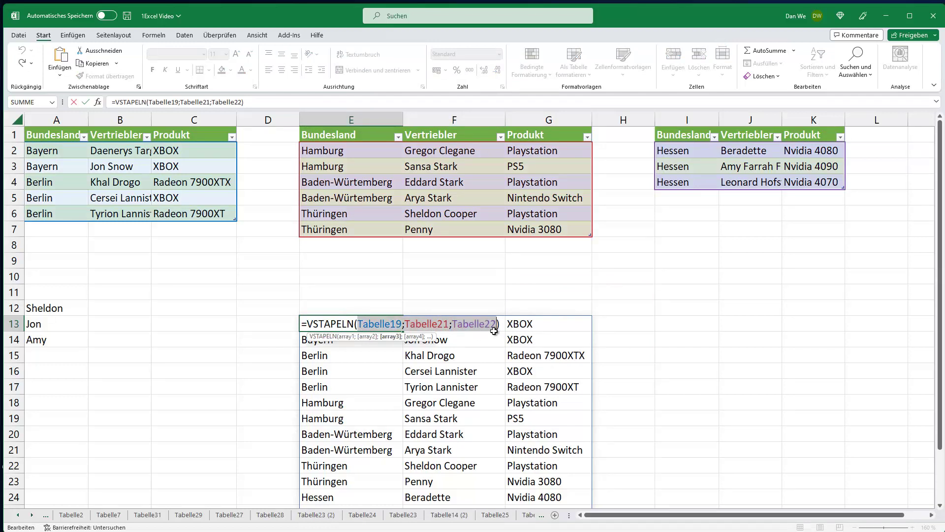
key(BackSpace)
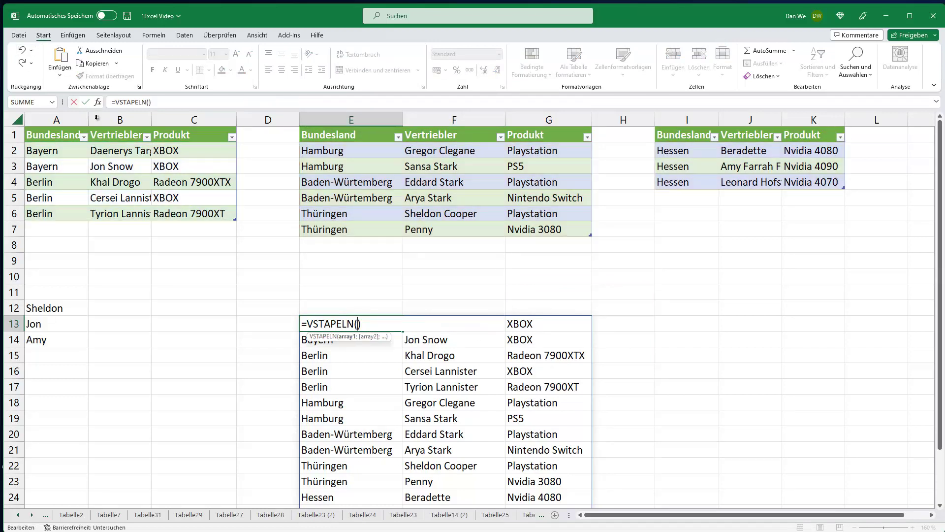
drag(108, 150, 193, 213)
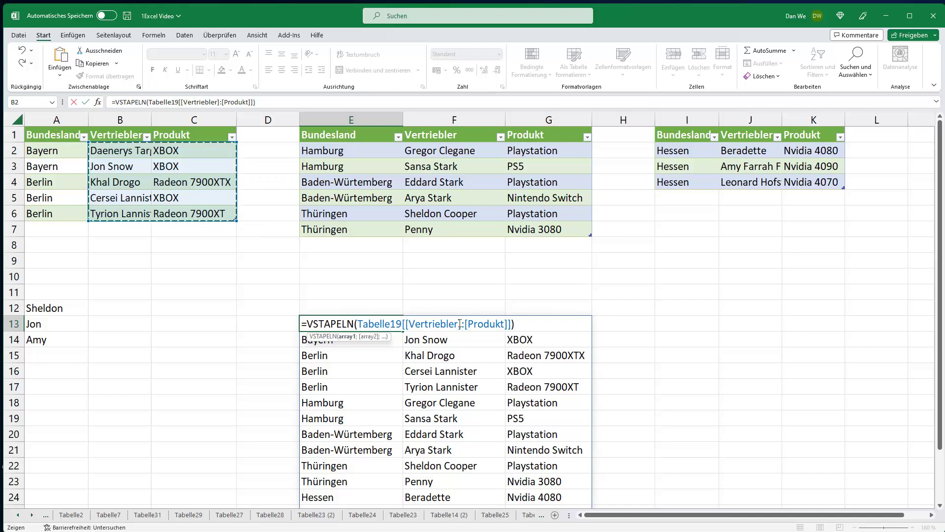
Step: Add the Vertriebler and Produkt columns of Tabelle21 and Tabelle22 as further arrays and complete the E13 formula
text(;)
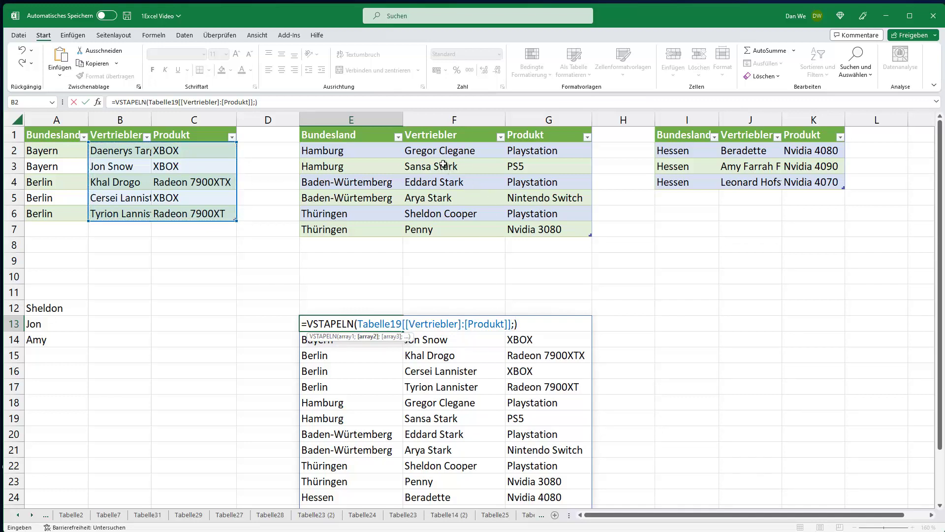
drag(433, 150, 549, 228)
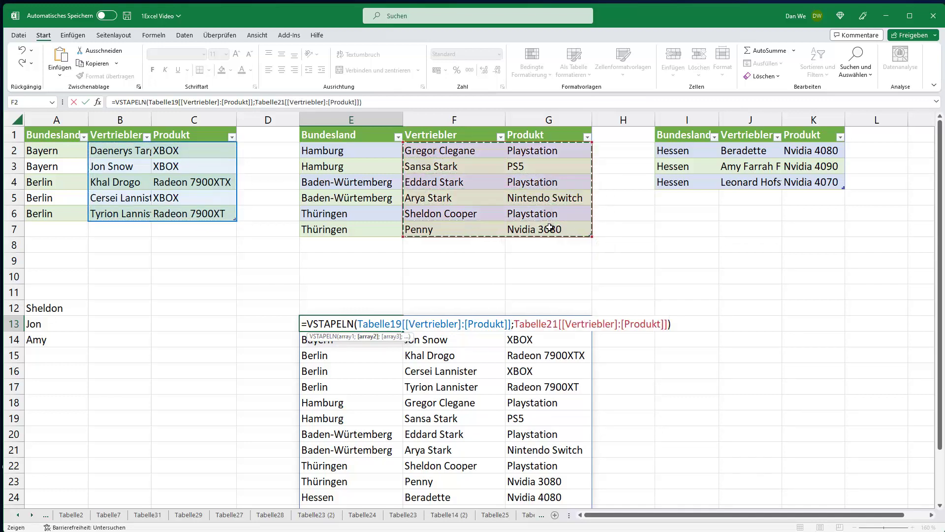
text(;)
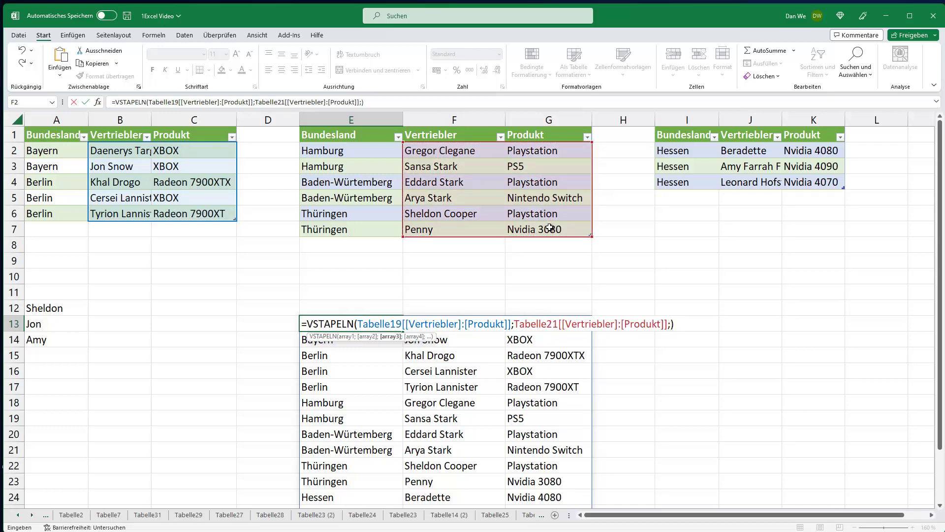
drag(739, 150, 805, 183)
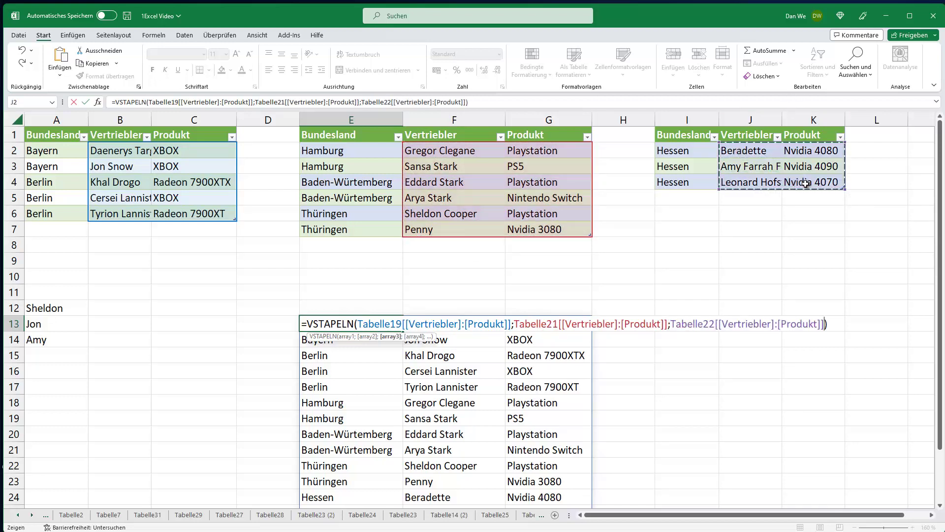
text())
key(Return)
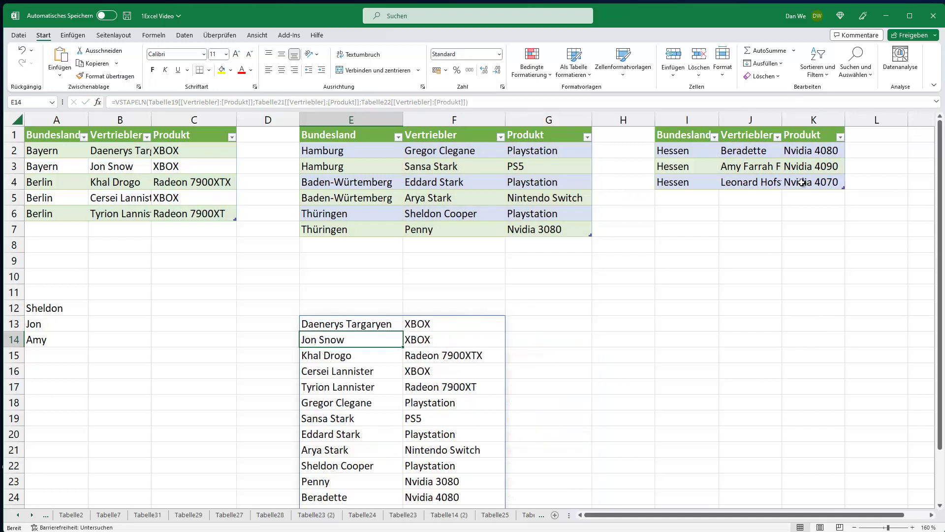
Step: Start a SVERWEIS formula in B12 with A12 as the search criterion and store the partial =SVERWEIS(A12; as text
scroll(550, 387, down, 2)
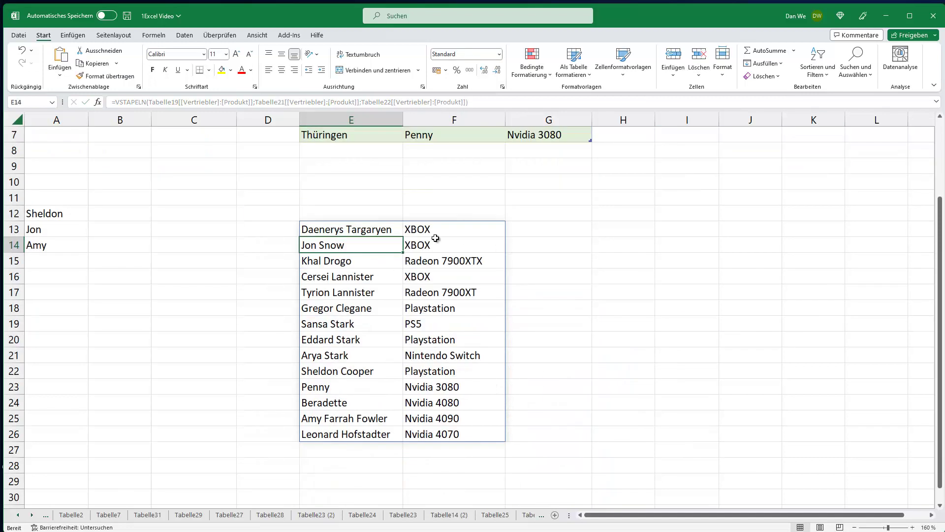
scroll(449, 238, up, 1)
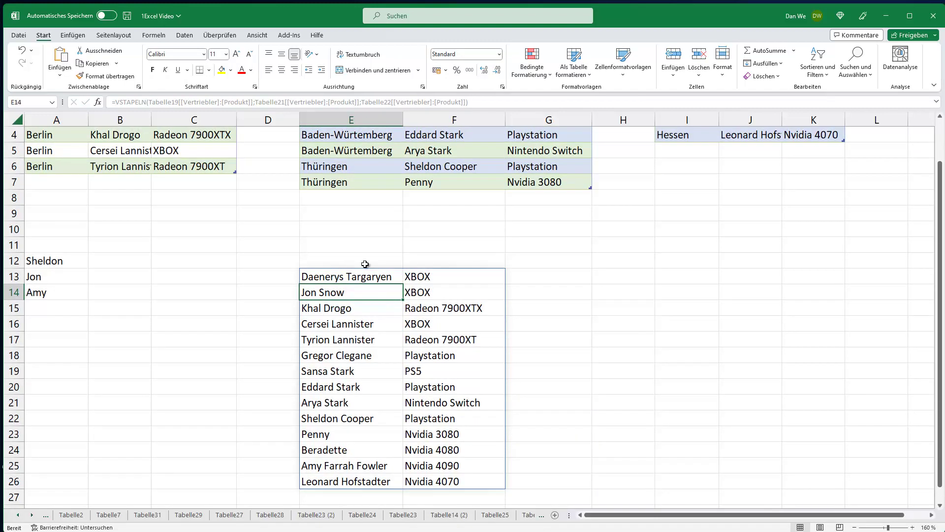
click(355, 277)
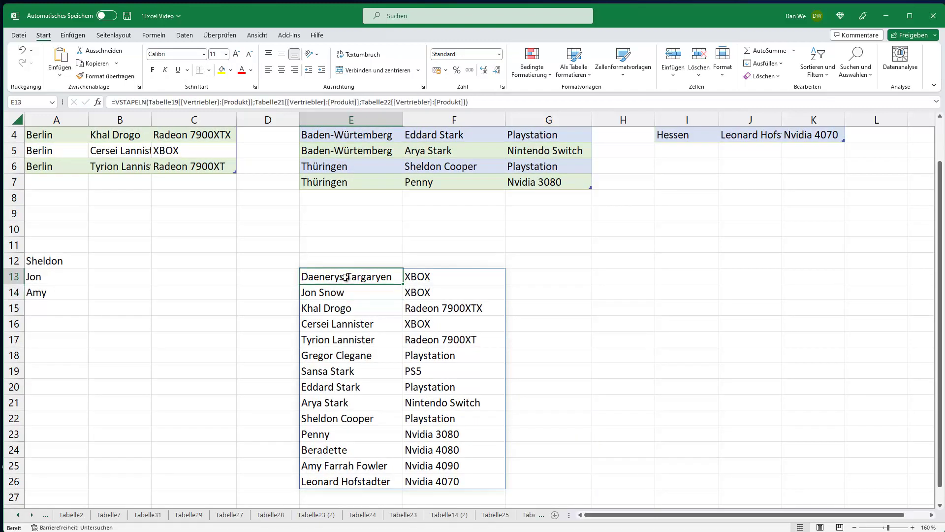
click(127, 262)
text(=sv)
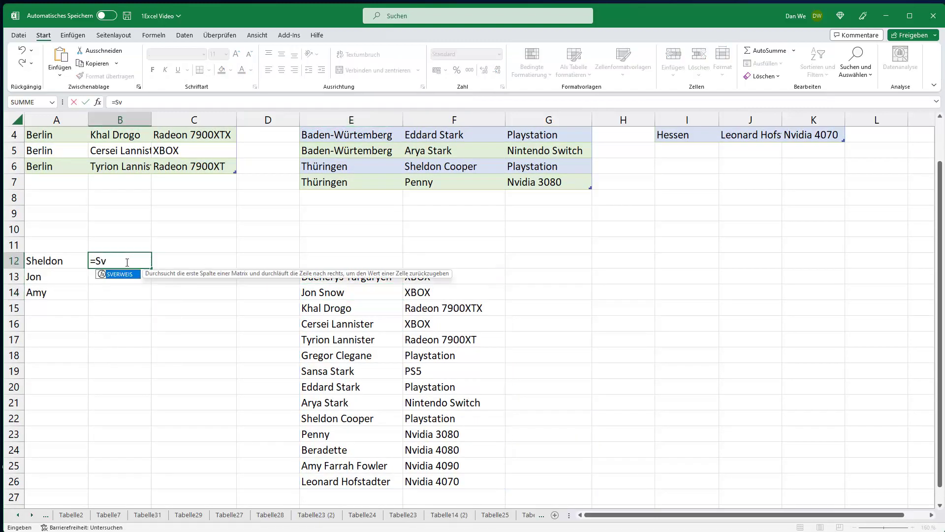
key(Tab)
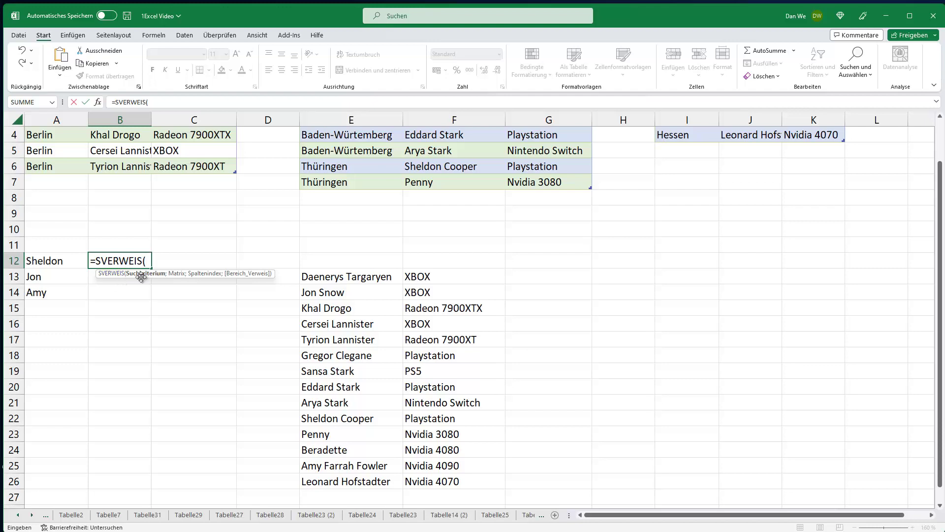
click(42, 261)
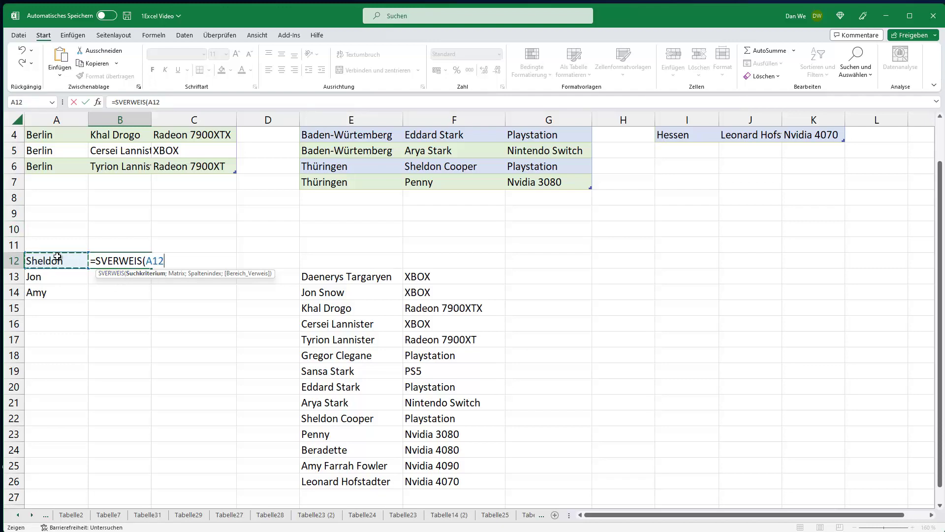
text(;)
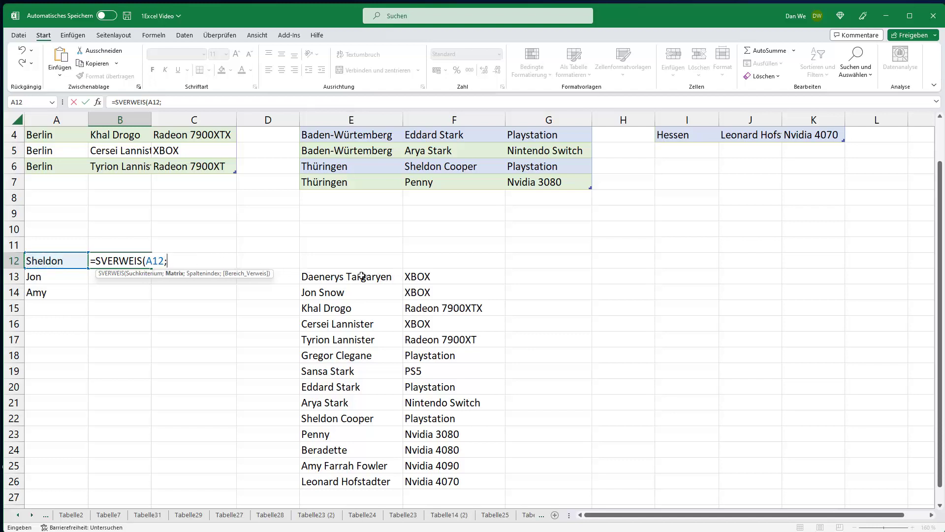
click(92, 260)
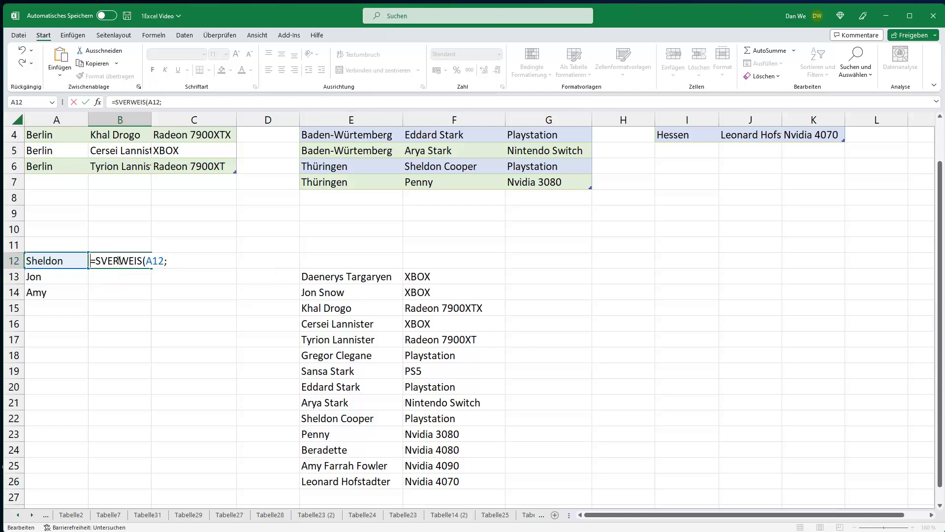
click(105, 291)
Step: Copy the VSTAPELN expression from the formula in E13 without its equals sign, leaving E13 as it is
click(321, 275)
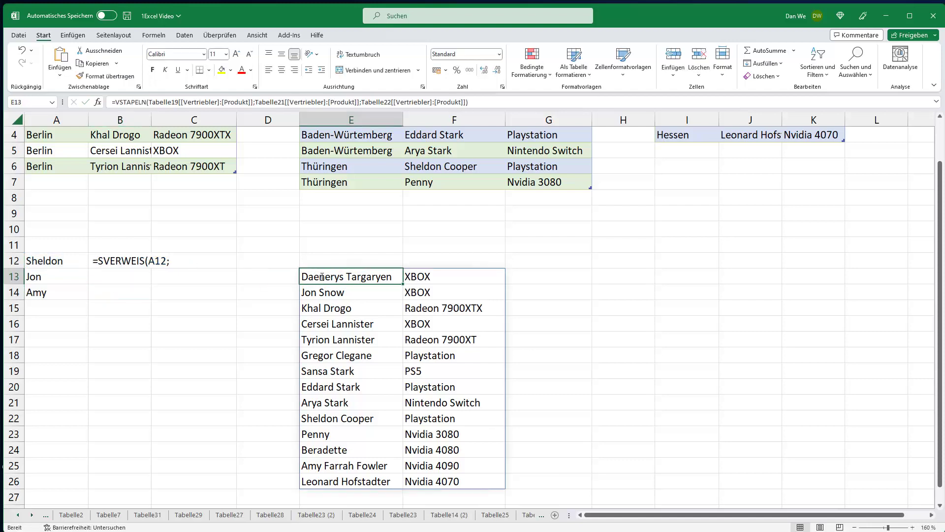
double_click(305, 273)
drag(309, 276, 832, 281)
key(ctrl+c)
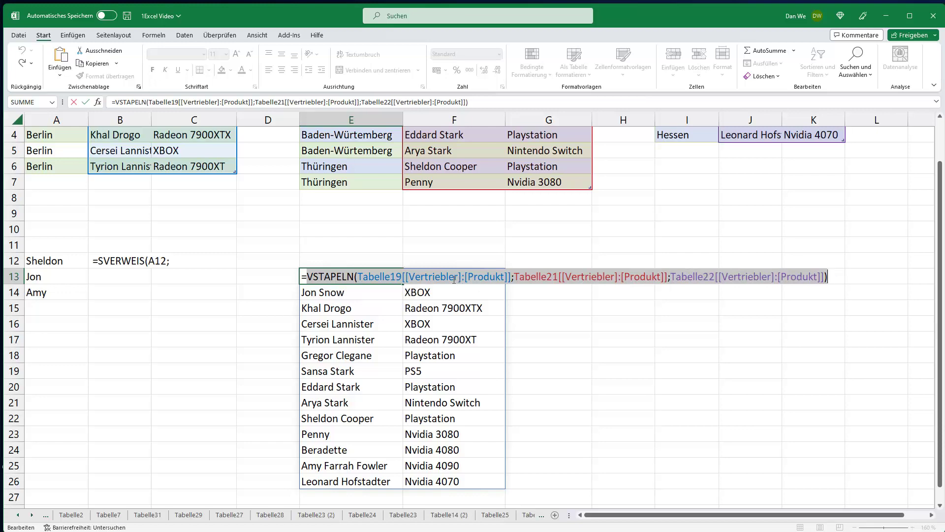
key(Escape)
Step: Complete the SVERWEIS formula in B12 with the copied VSTAPELN expression as matrix, column index 2 and 0 for exact match
click(97, 257)
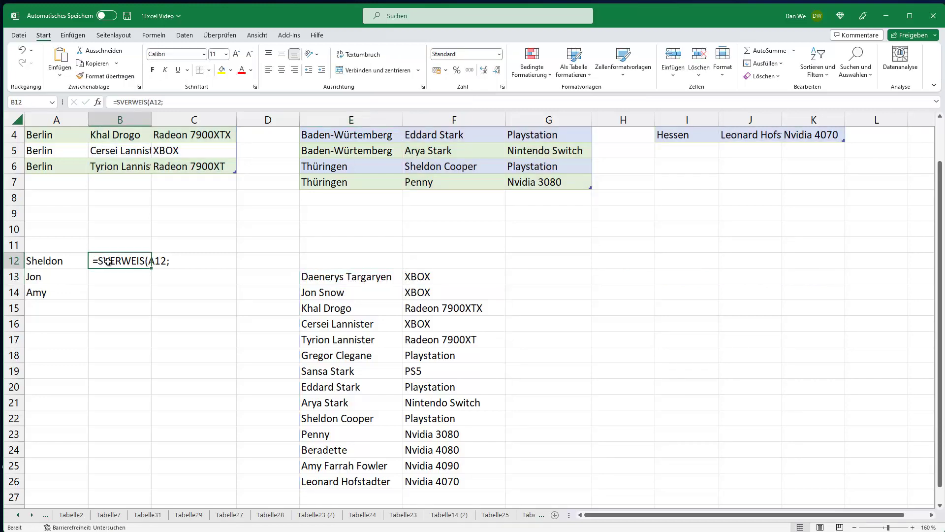
double_click(108, 261)
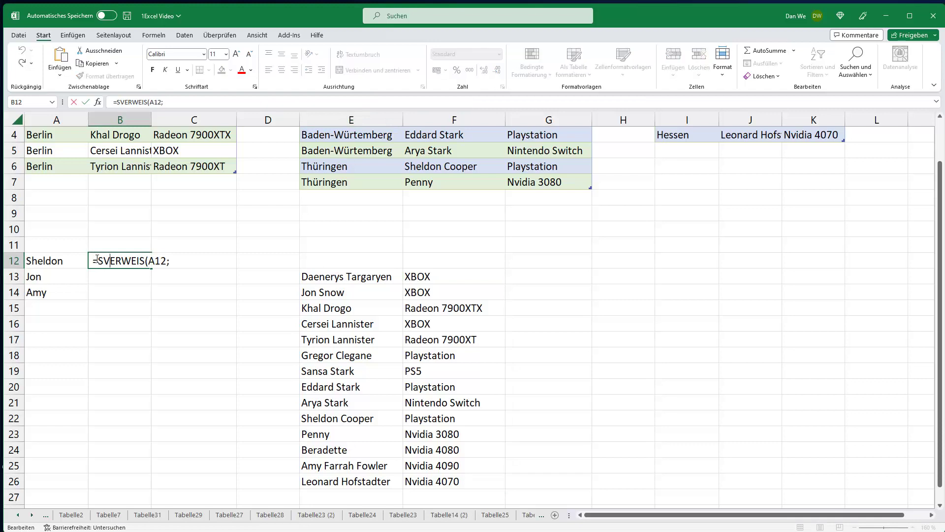
click(179, 264)
key(ctrl+v)
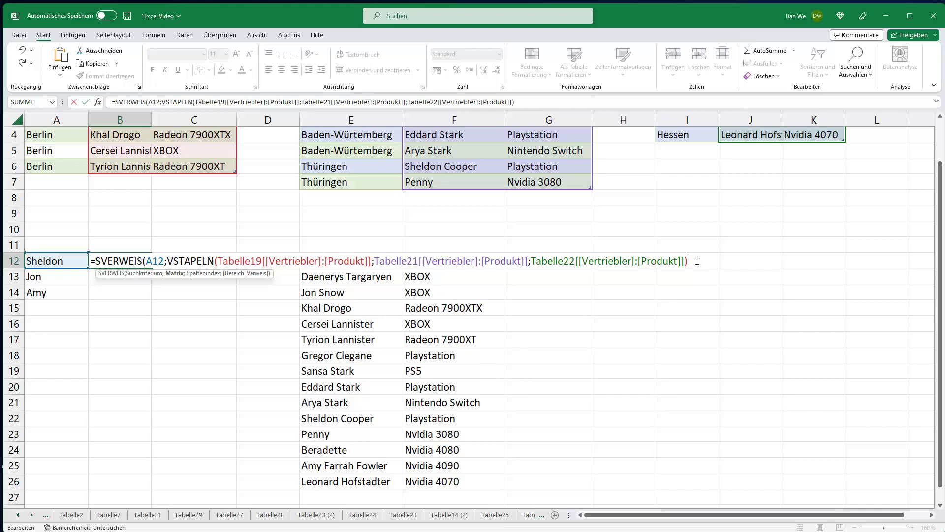
text(;2;0))
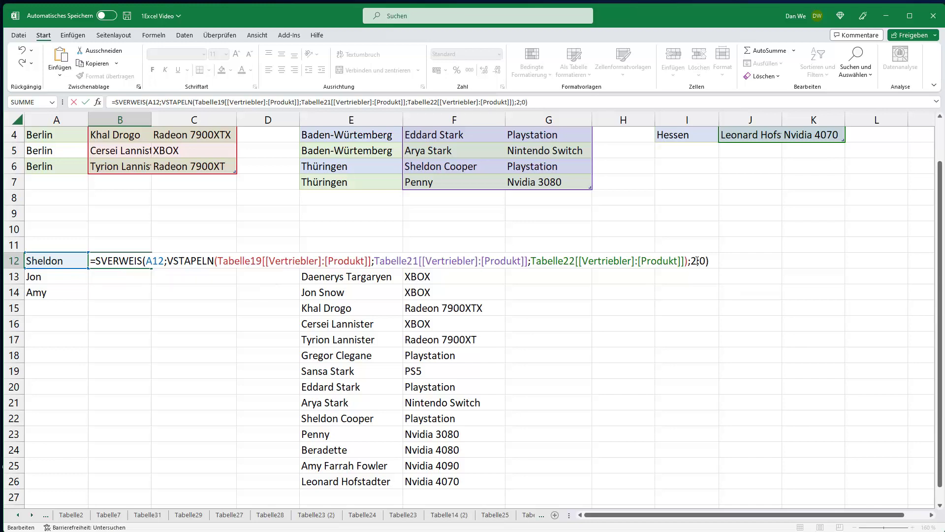
key(Return)
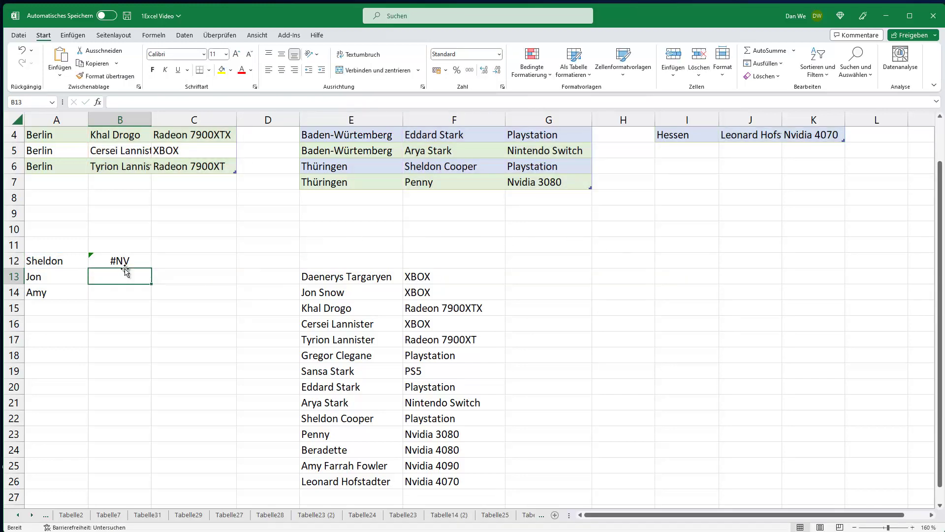
Step: Extend the search name in A12 to the full name listed in F6 and fit column A's width to its contents
scroll(127, 268, up, 1)
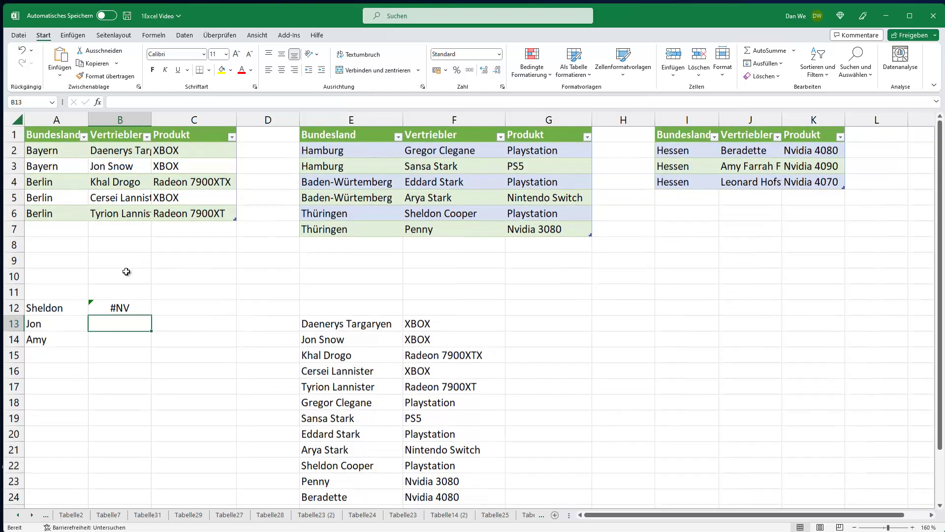
click(39, 307)
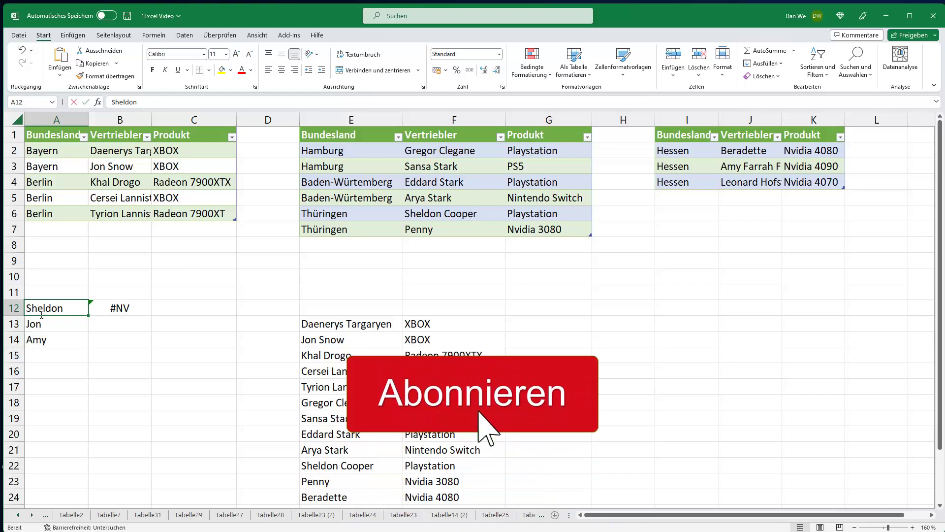
text(Sheldon C)
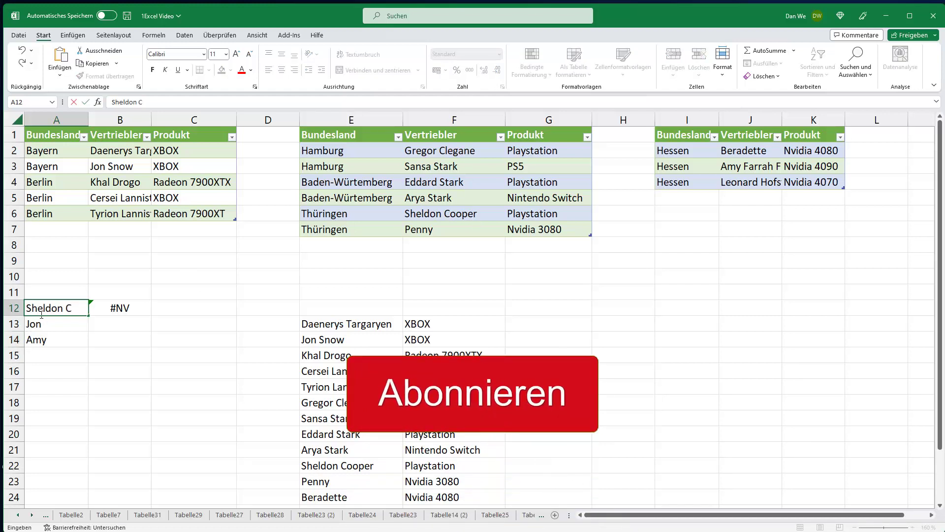
text(ooper)
key(Return)
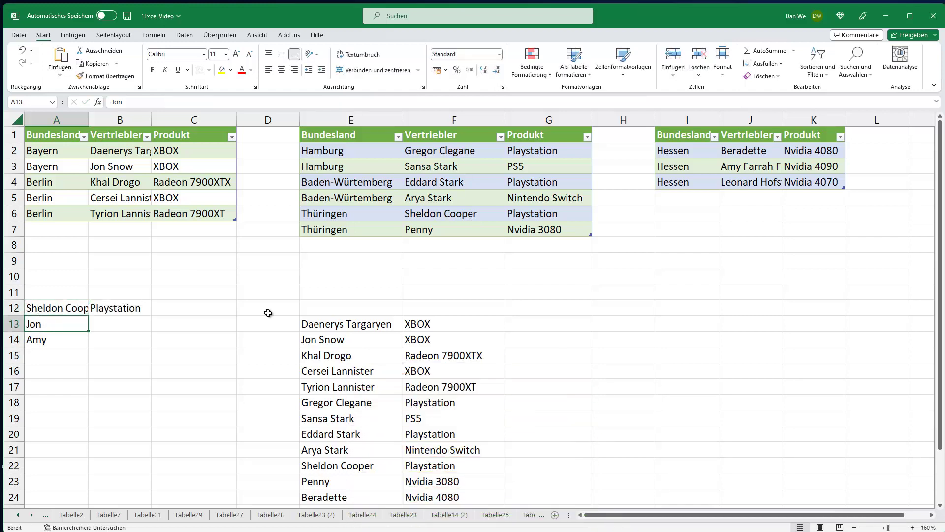
double_click(88, 118)
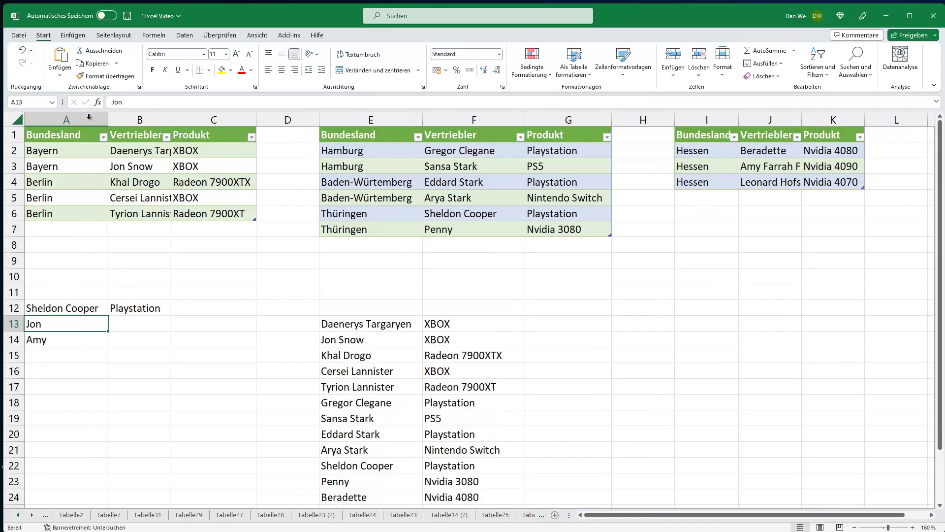
click(129, 306)
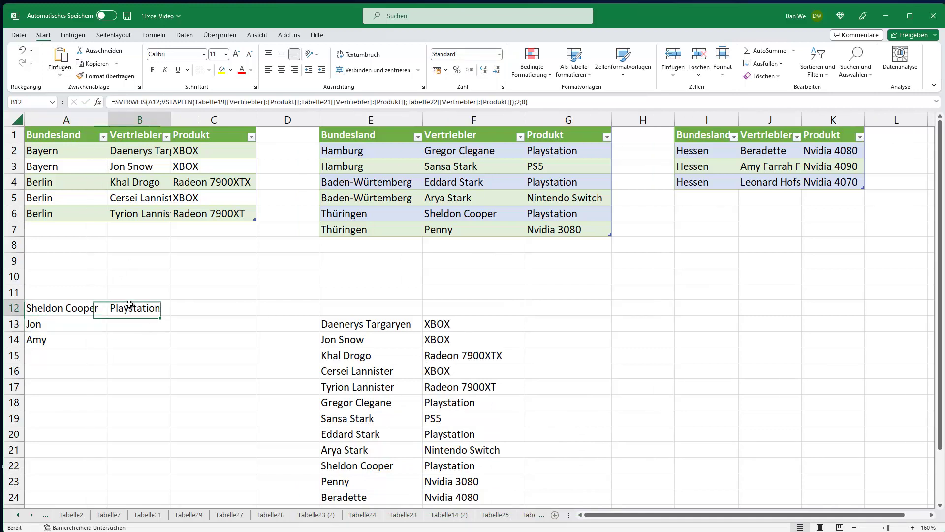
Step: Shorten the search name in A12 to the first name only
click(63, 307)
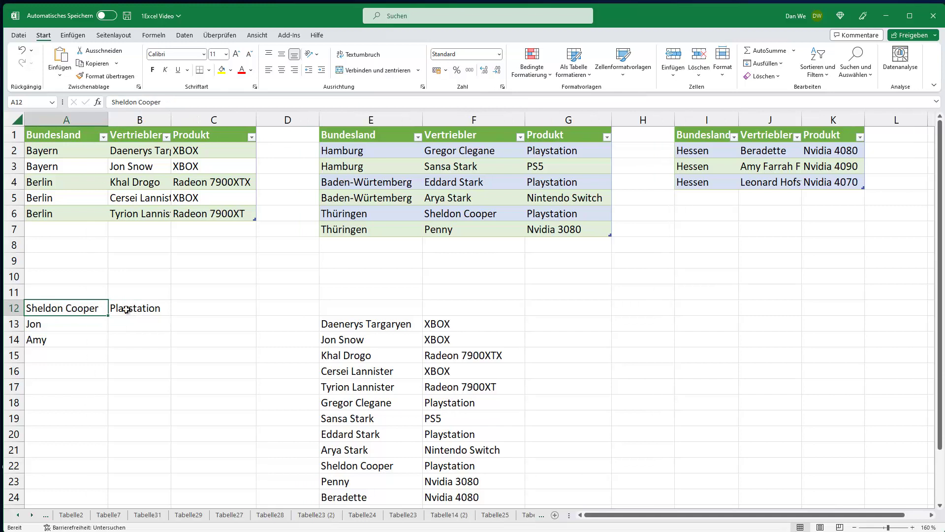
text(Sheld)
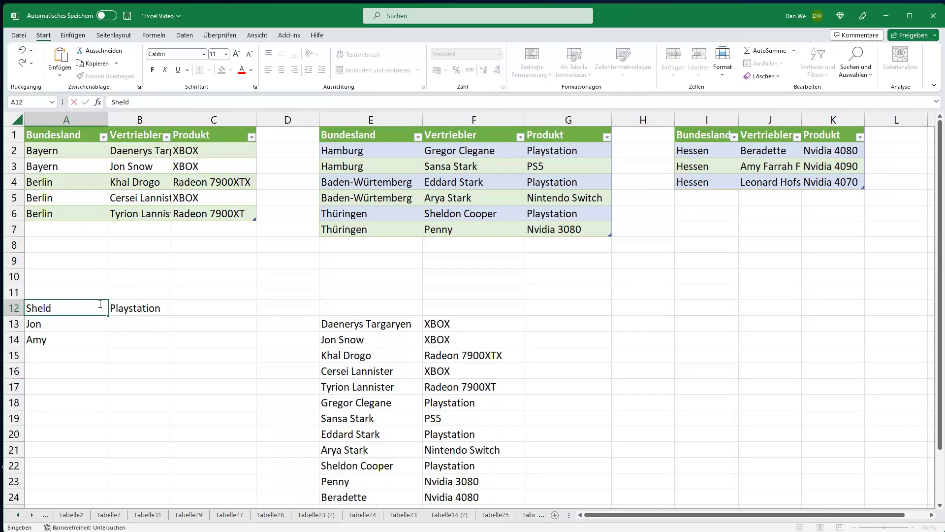
key(Return)
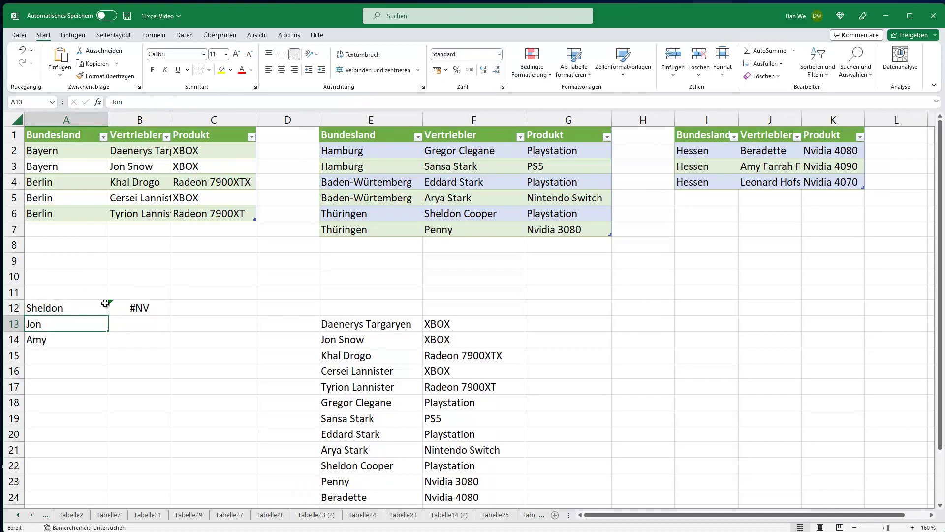
Step: Add wildcards around the search criterion in the B12 SVERWEIS formula so that it reads "*"&A12&"*"
click(134, 307)
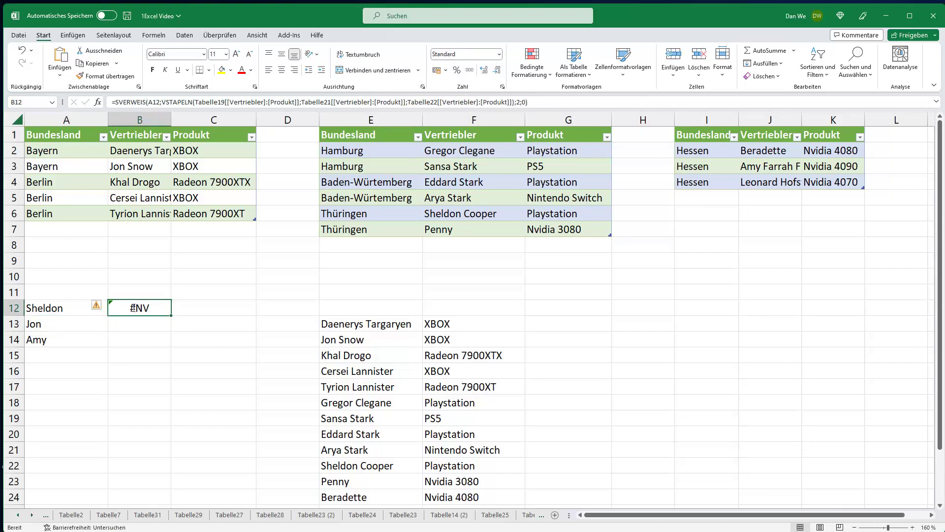
double_click(133, 308)
click(182, 308)
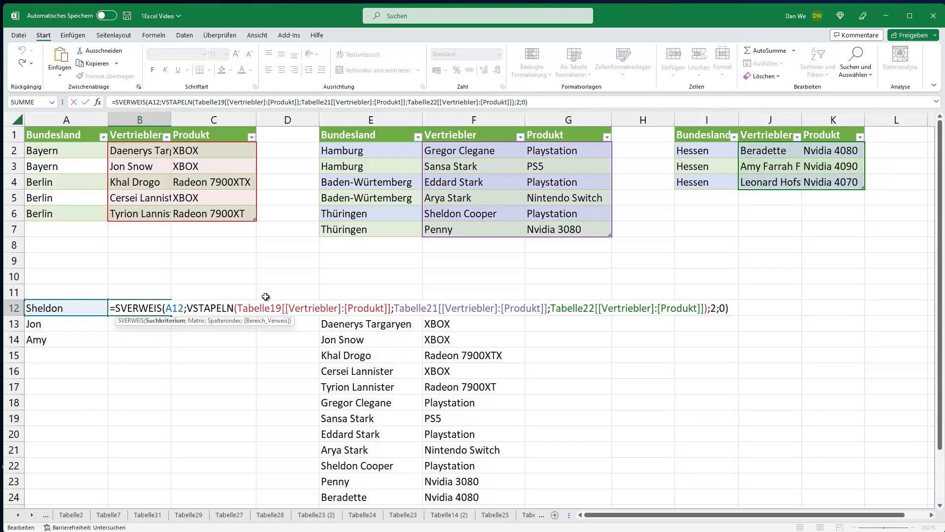
text(")
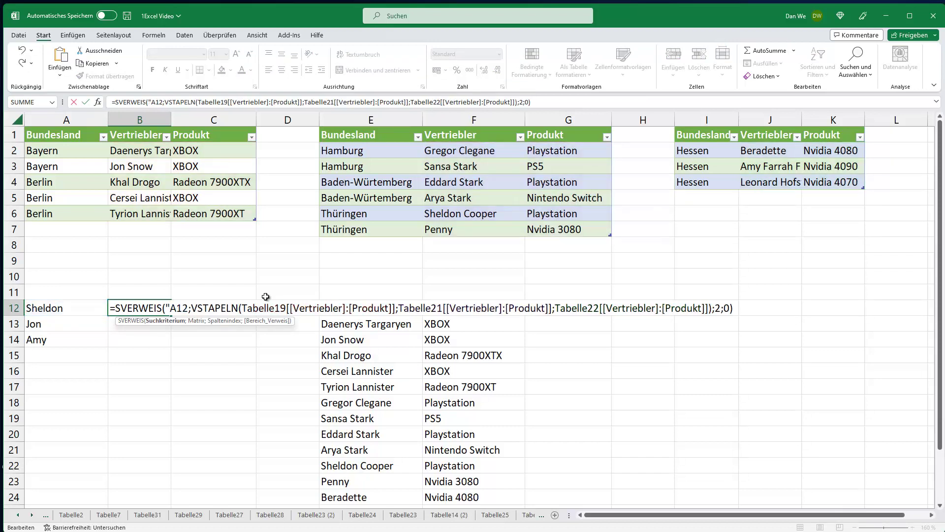
text(*")
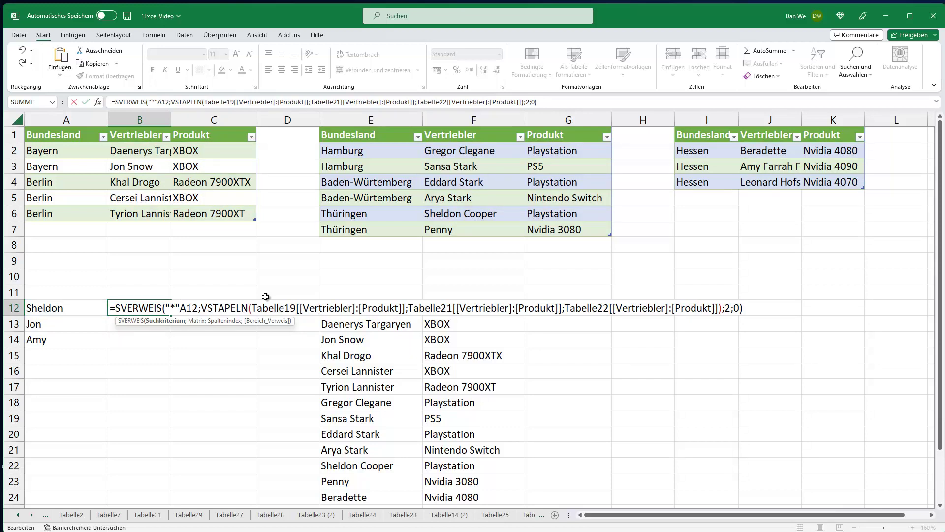
text(&)
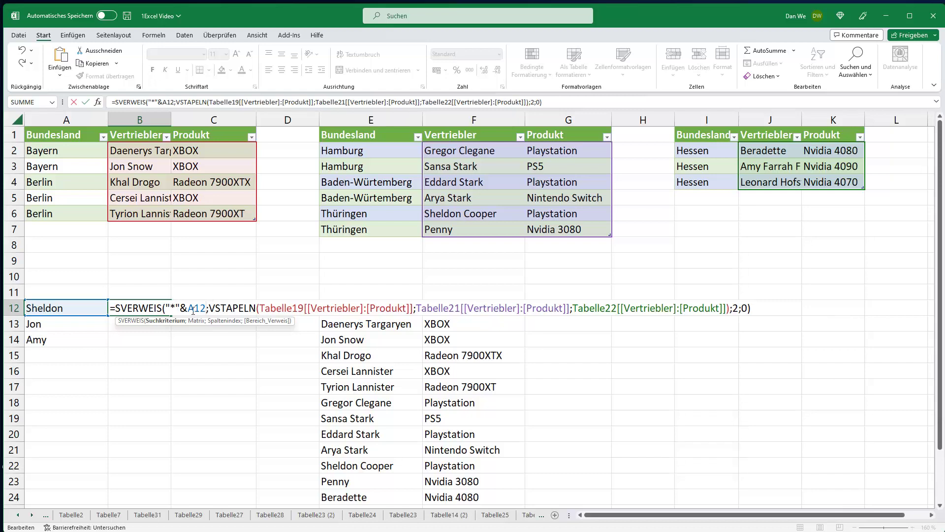
text(&")
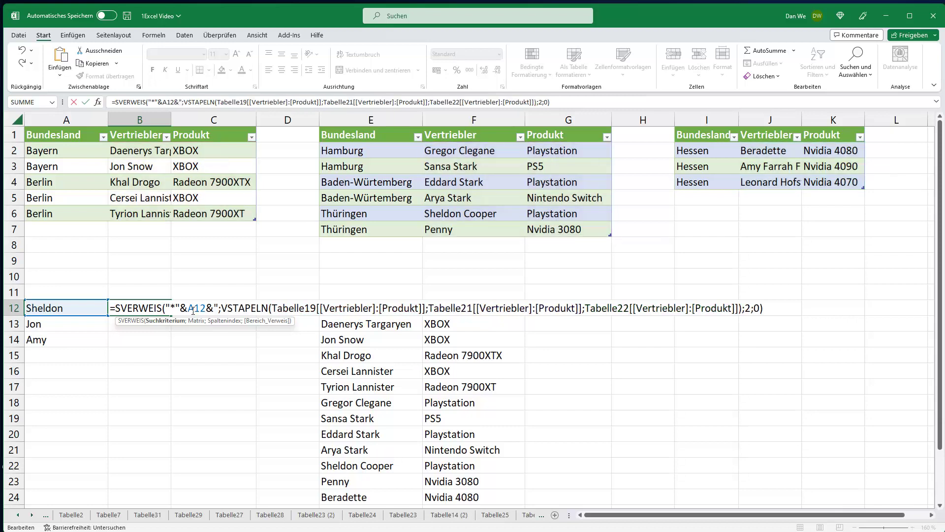
text(*")
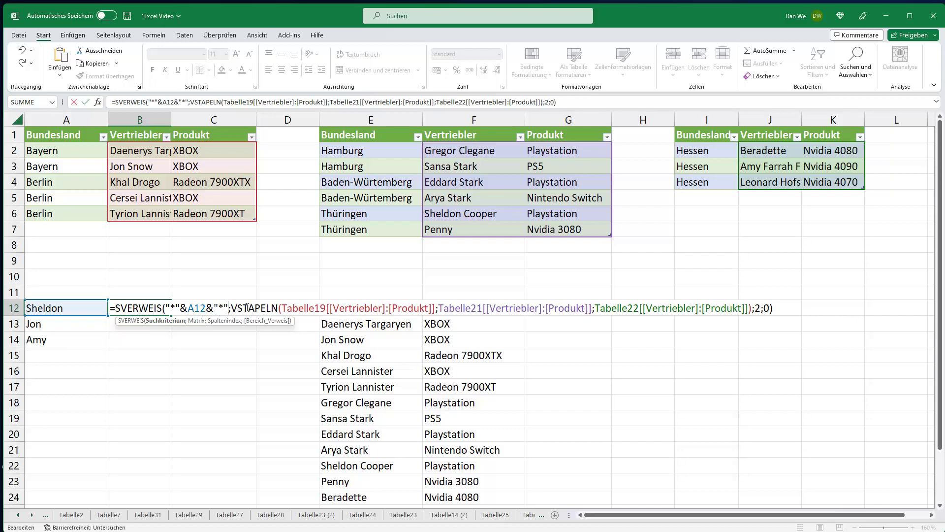
key(ctrl+Return)
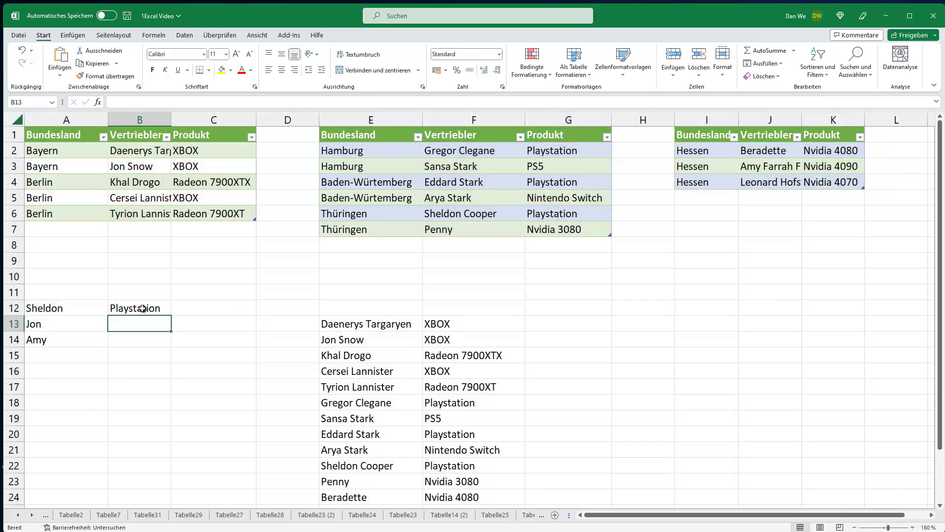
Step: Compare the search name in A12 with the matching salesperson entry in F6 of the source table
click(69, 304)
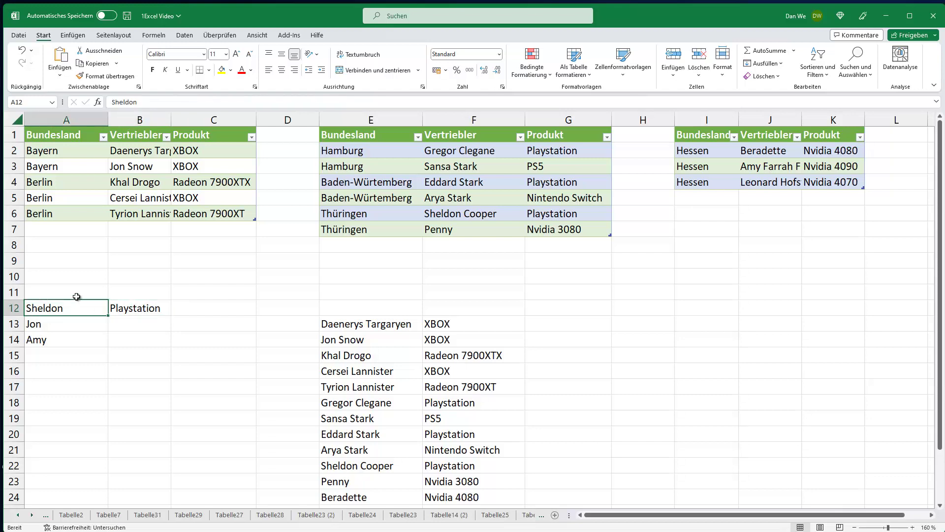
click(502, 219)
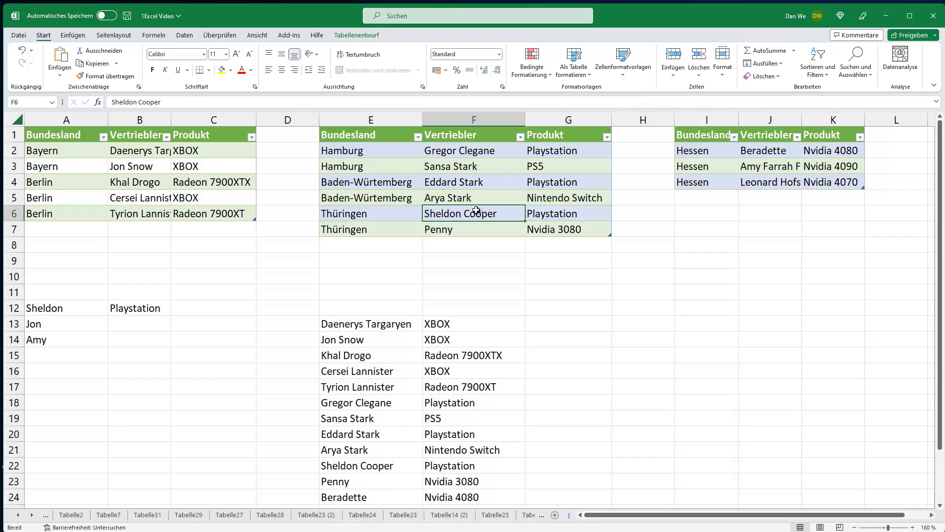
click(42, 309)
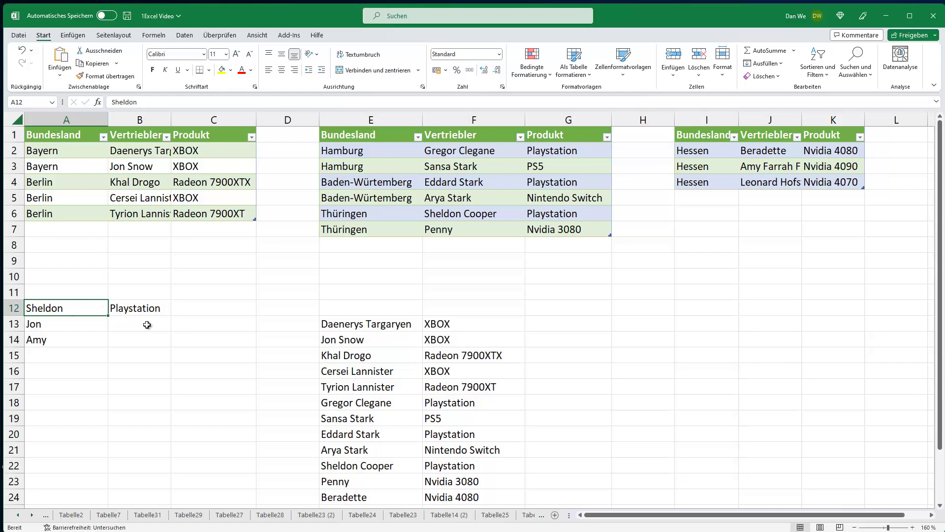
Step: Copy the wildcard SVERWEIS formula from B12 down to B14 for the remaining search names
click(141, 324)
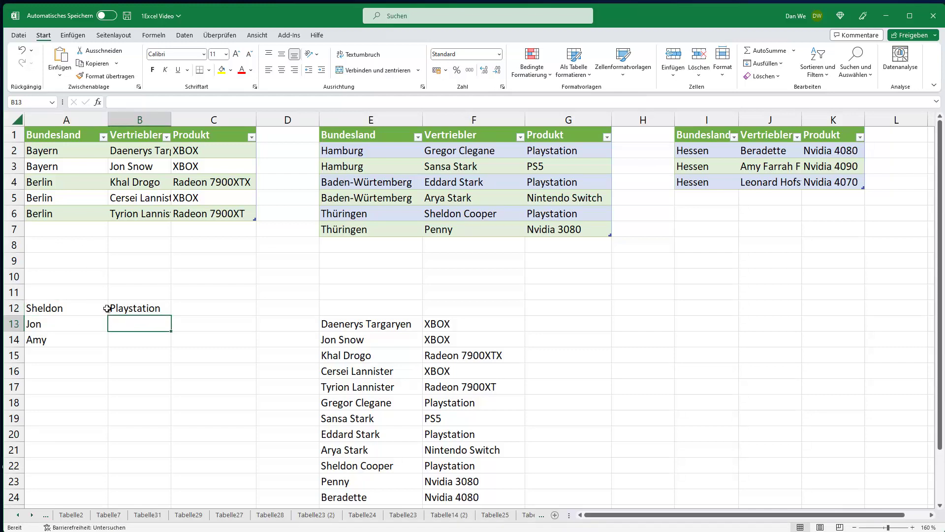
click(141, 309)
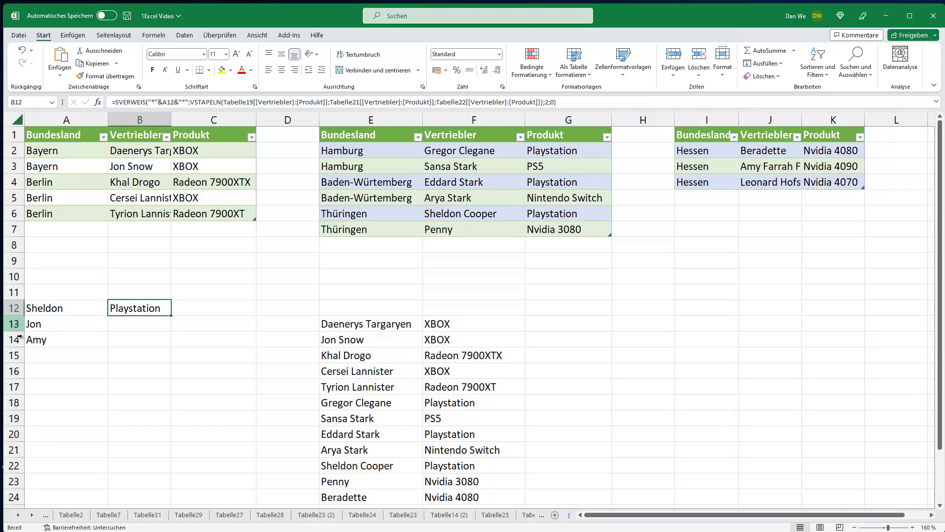
drag(170, 315, 168, 347)
Step: Compare the lookup results in B12:B14 with the search names and the matching product entries in the source tables
click(134, 324)
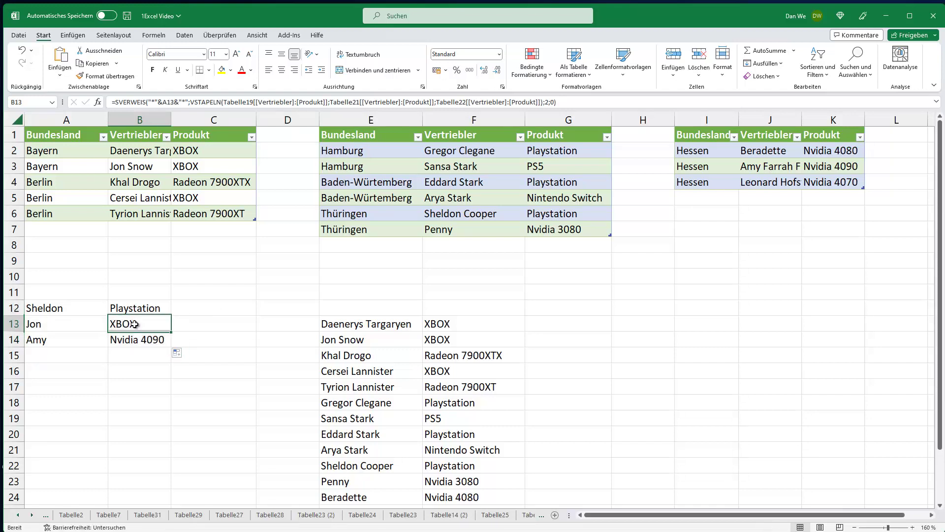
click(62, 323)
click(126, 340)
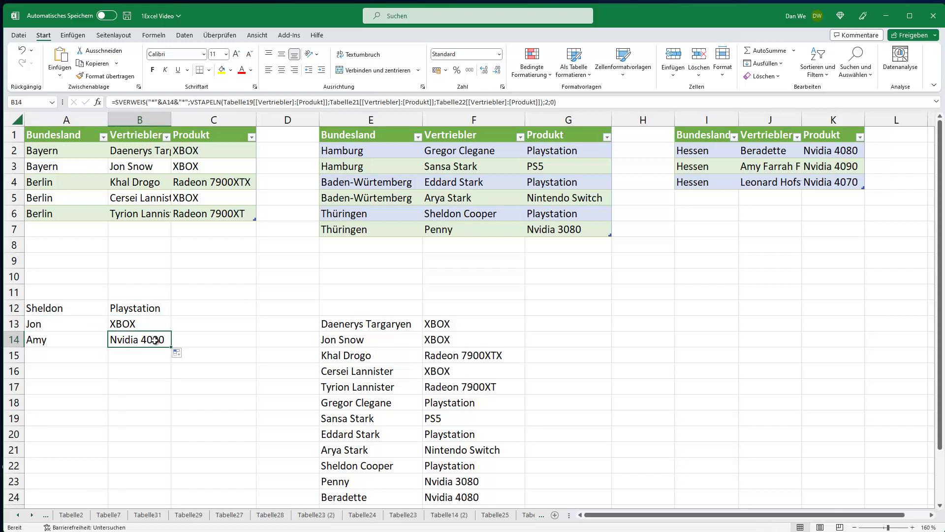
click(80, 341)
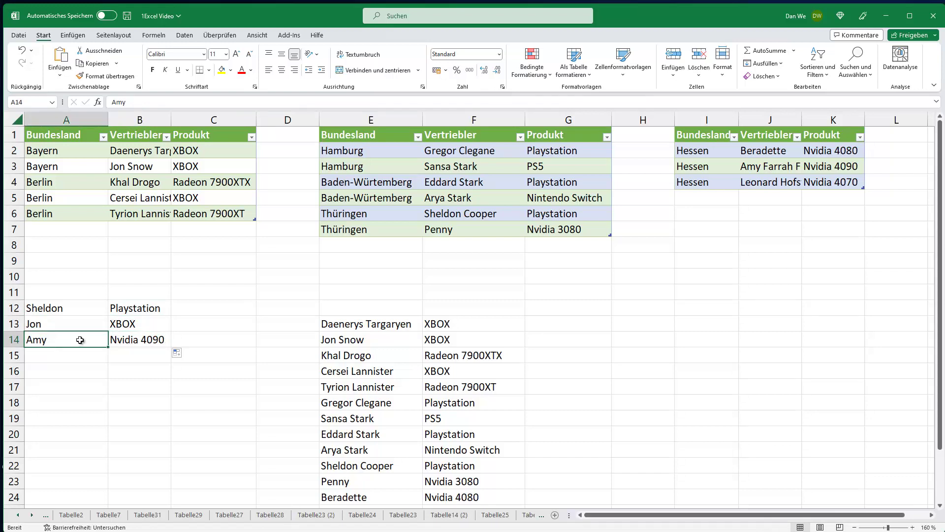
click(837, 167)
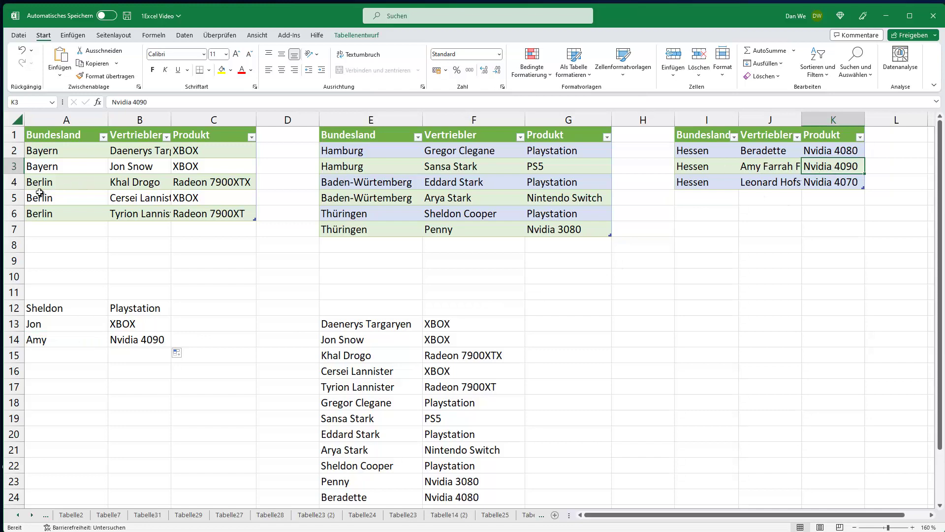
click(136, 171)
click(192, 170)
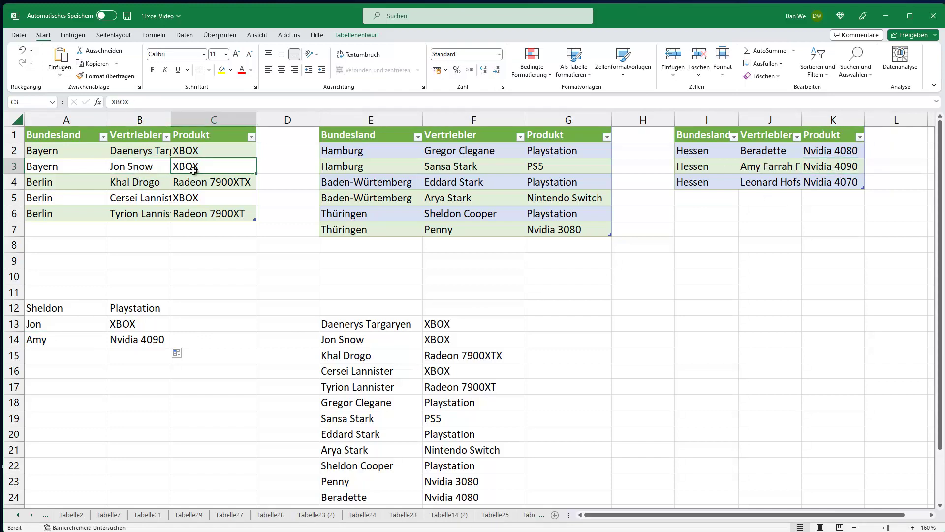
drag(130, 309, 132, 339)
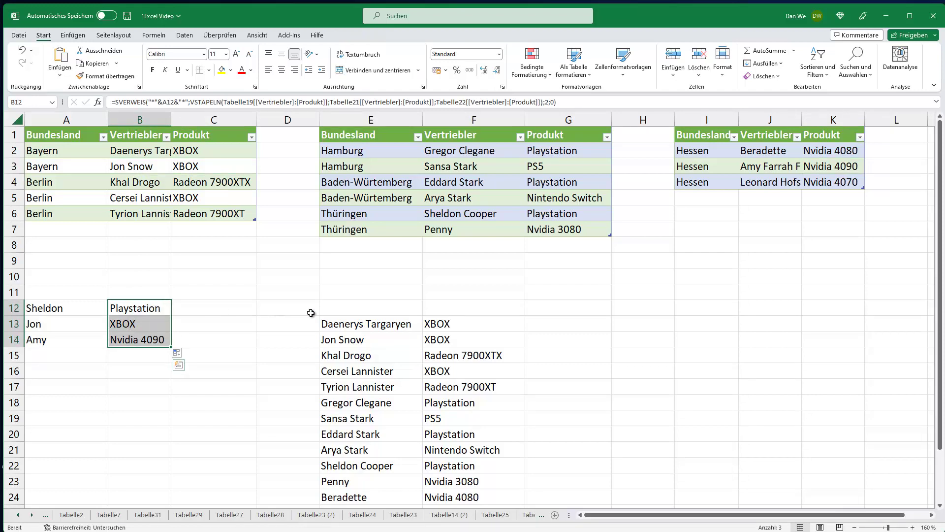
Step: Enter the new salesperson's first name as an additional search name in A15
click(38, 351)
text(Daniel)
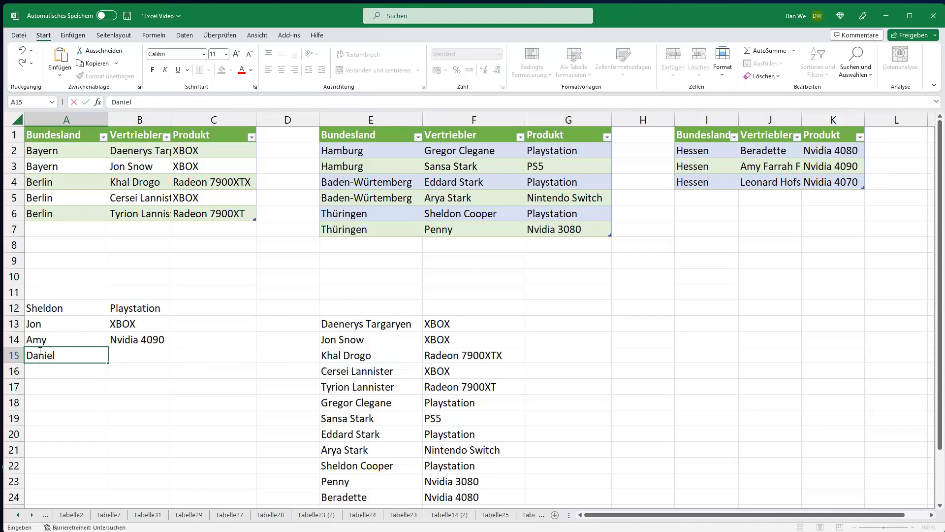
key(Return)
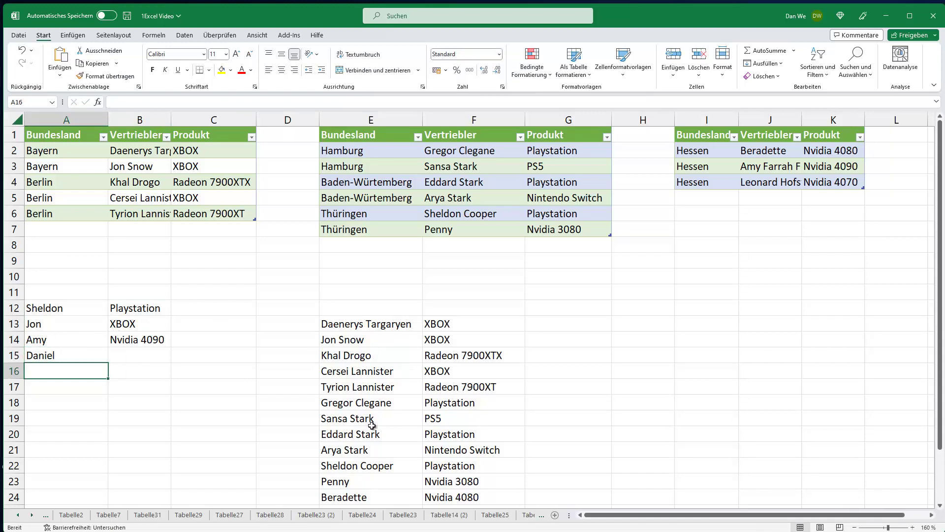
Step: Add row 7 to the first table with Bundesland Bayern, the new salesperson's first name and product Radeon 3080, and check the stacked list
scroll(372, 416, down, 2)
scroll(338, 306, up, 2)
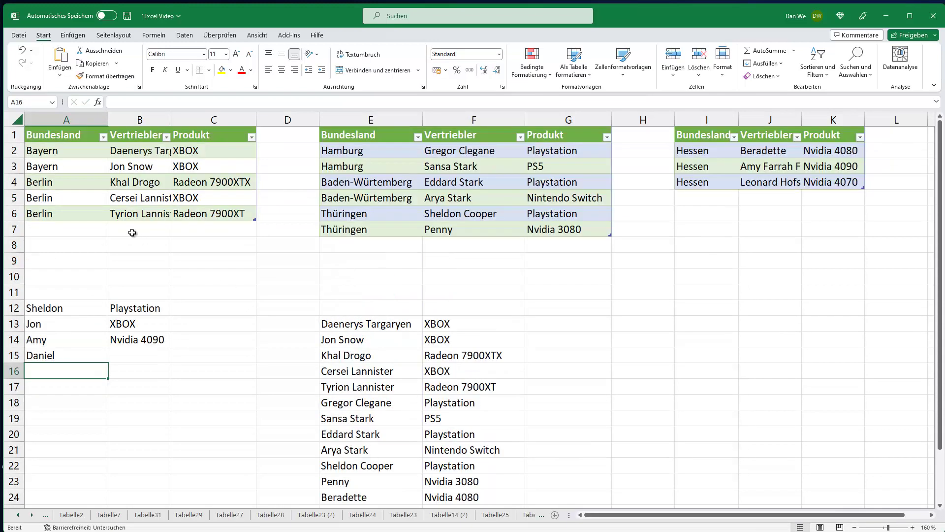
click(51, 230)
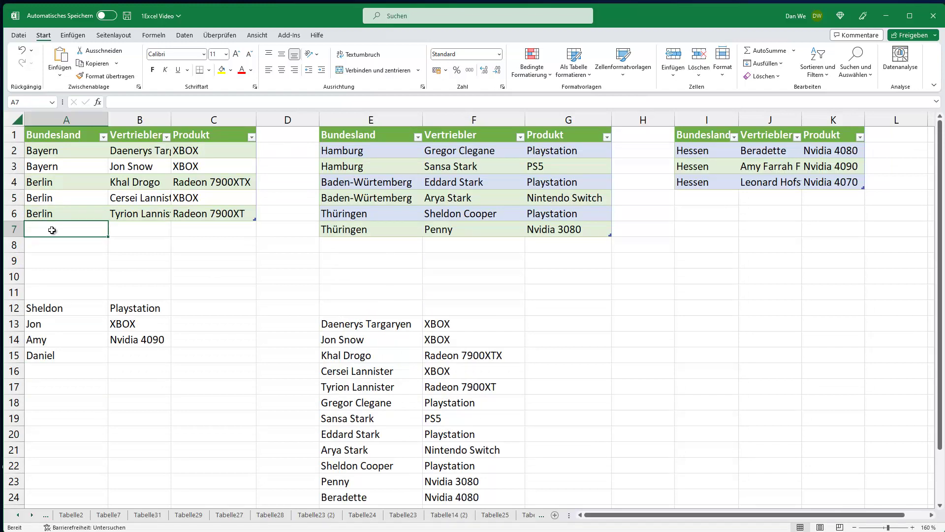
text(Bayern)
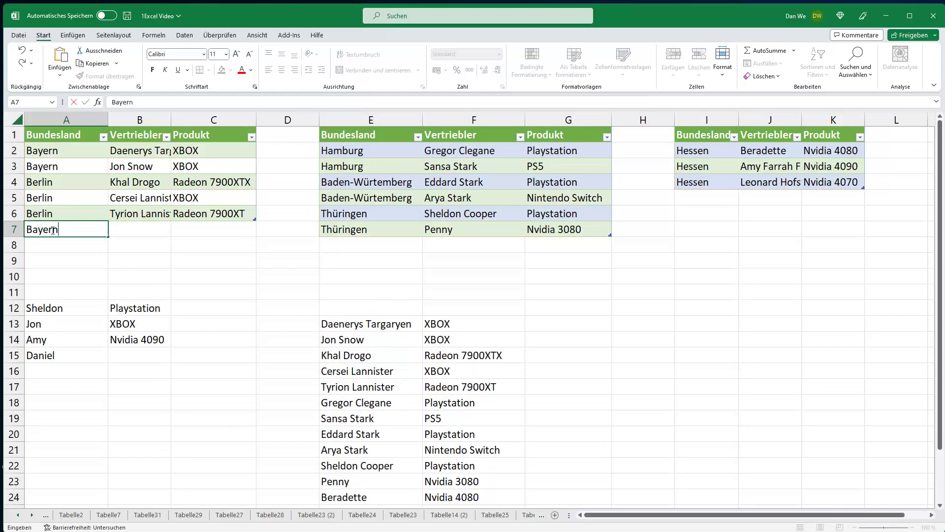
key(Tab)
text(Daniel)
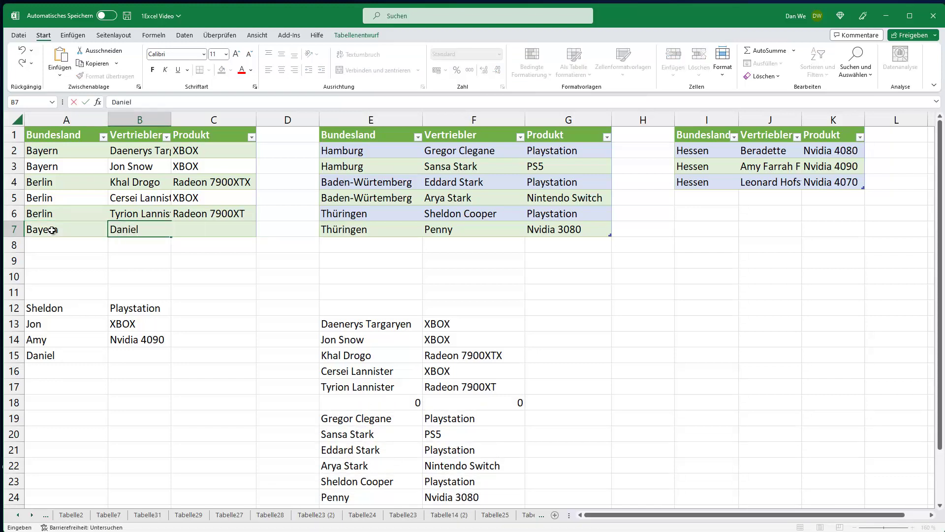
key(Tab)
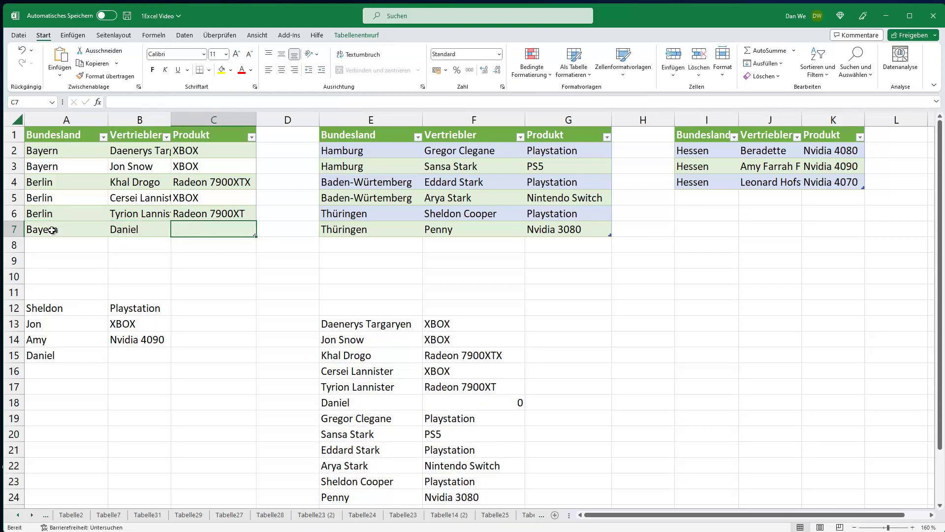
text(Radeon 3)
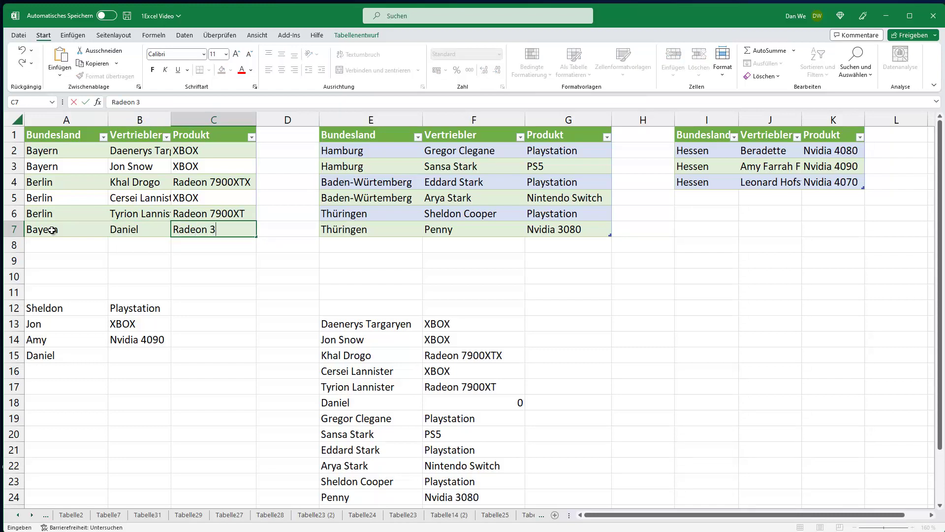
text(080)
key(Return)
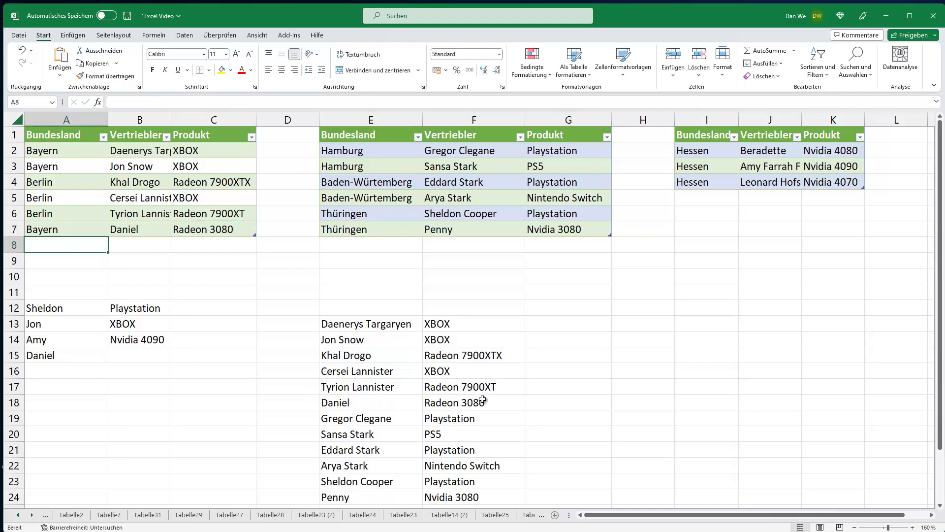
click(389, 403)
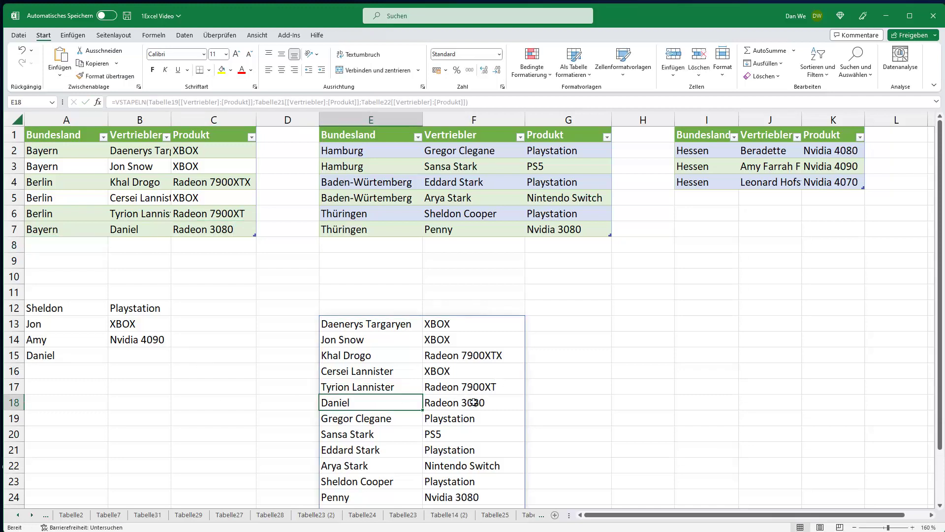
Step: Copy the SVERWEIS formula from B14 down to B15 and check it against the search name in A15
click(124, 343)
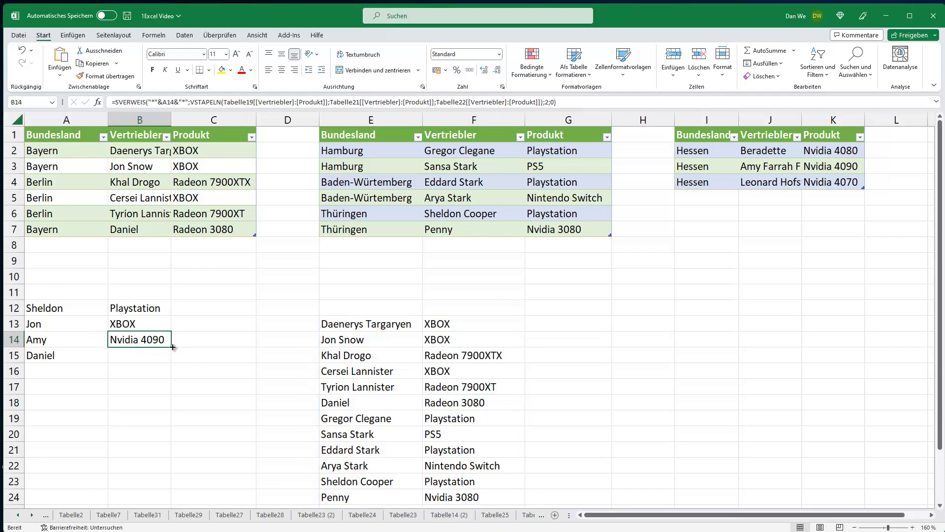
drag(173, 347, 173, 364)
click(143, 355)
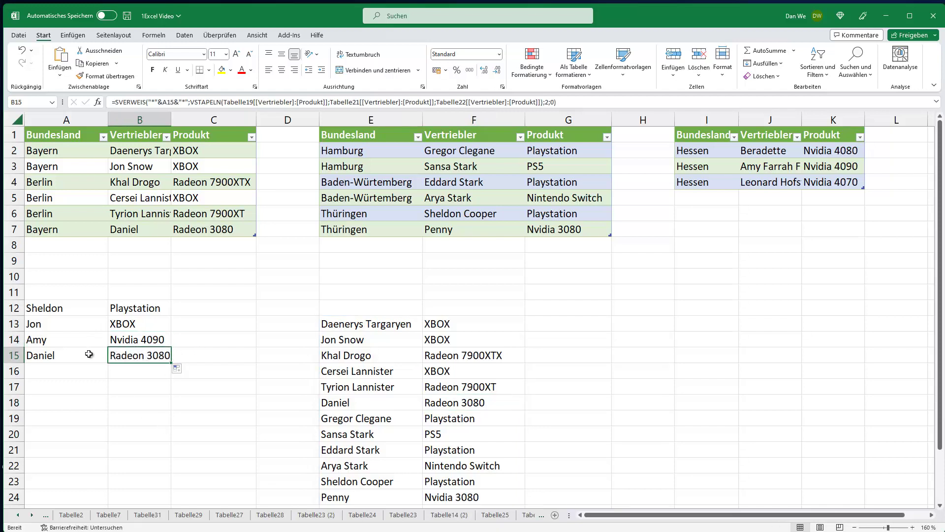
click(74, 357)
click(138, 357)
Step: Open the VSTAPELN formula in E13 to examine its three table references
click(373, 324)
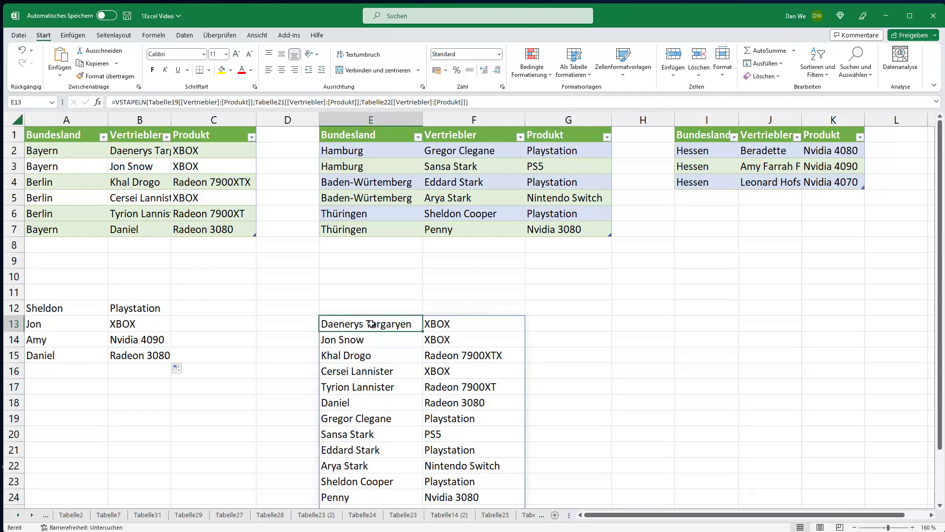
double_click(371, 323)
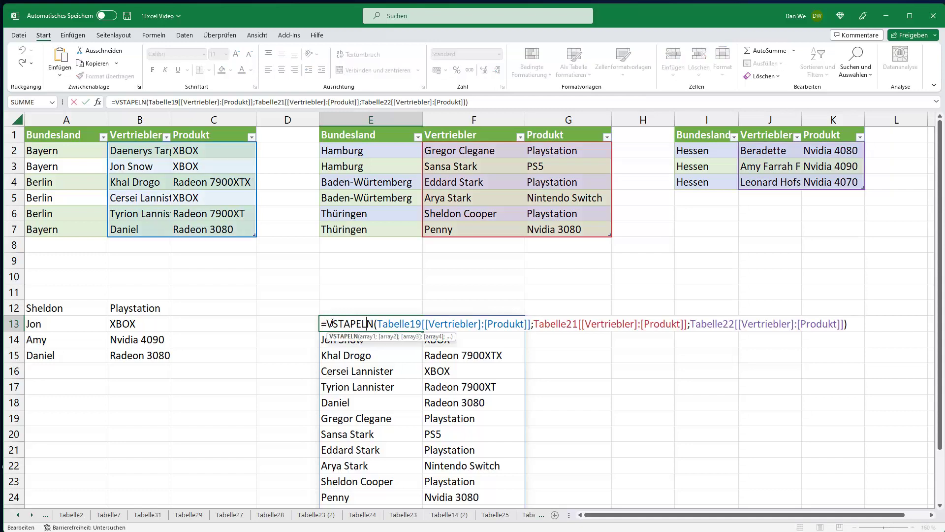